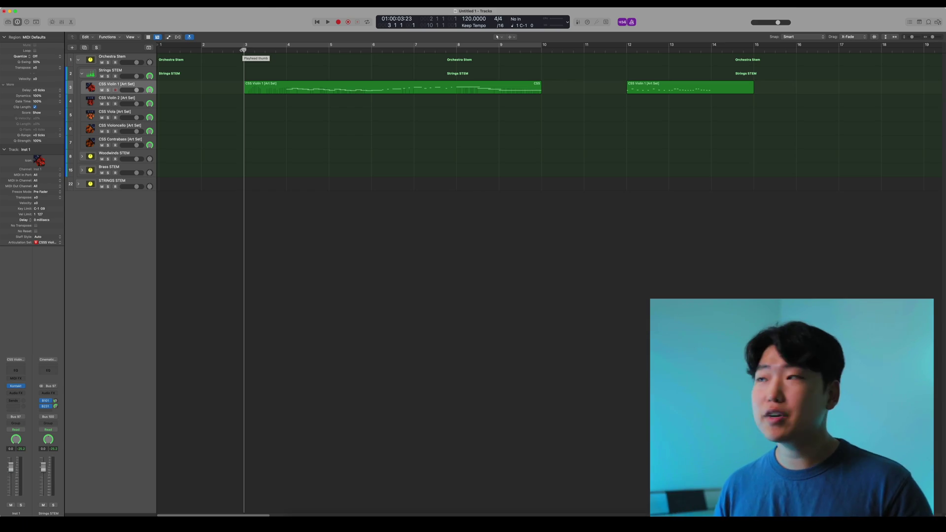
Open the CSS Violin 1 region's notes in the Piano Roll.
click(317, 94)
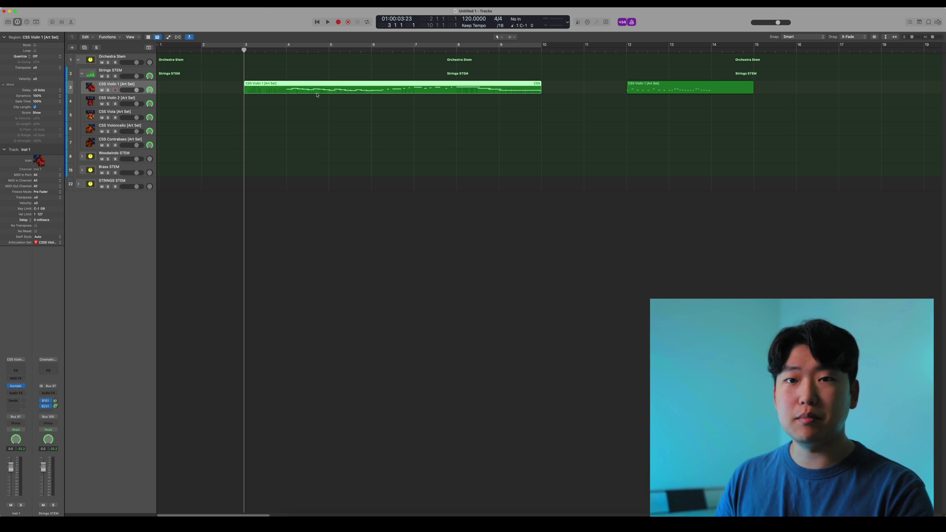
key(e)
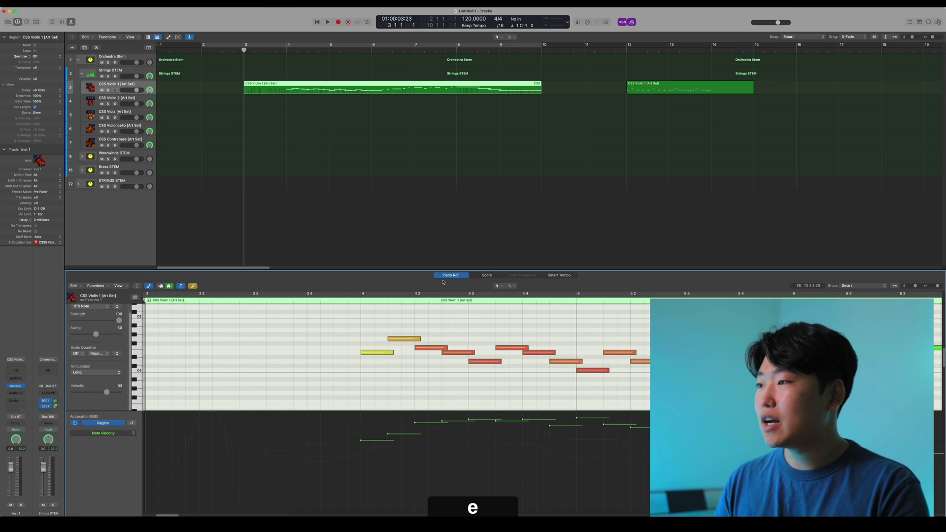
scroll(432, 322, down, 3)
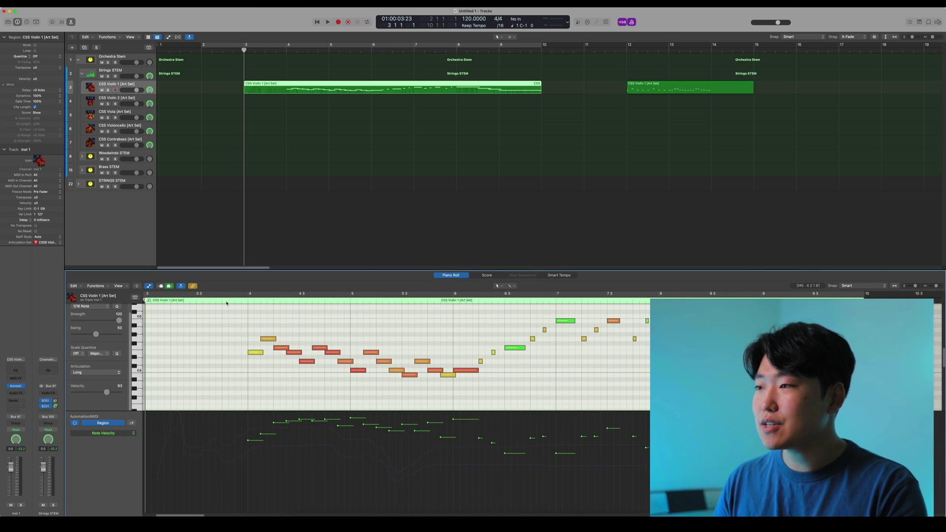
Play the violin melody from its first notes up to bar 10.
click(219, 295)
scroll(379, 336, down, 3)
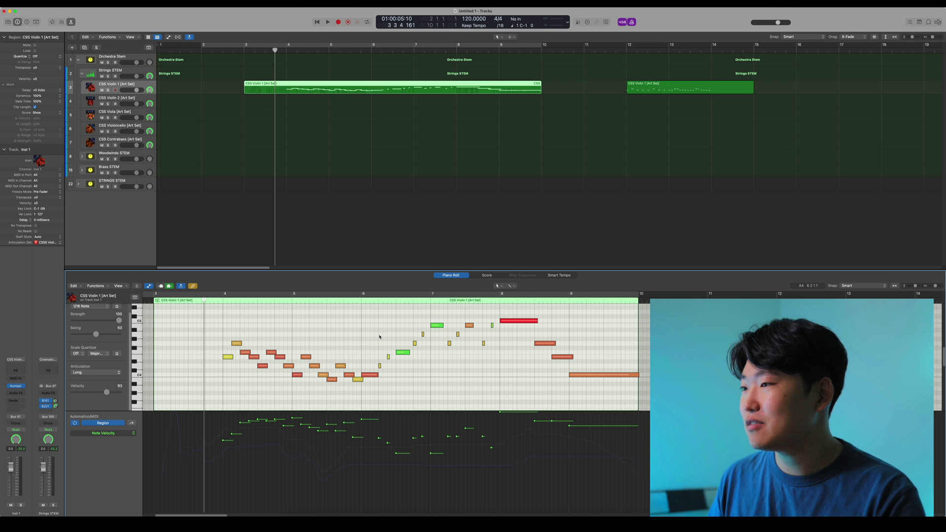
scroll(380, 336, right, 1)
scroll(379, 337, down, 1)
scroll(379, 336, up, 1)
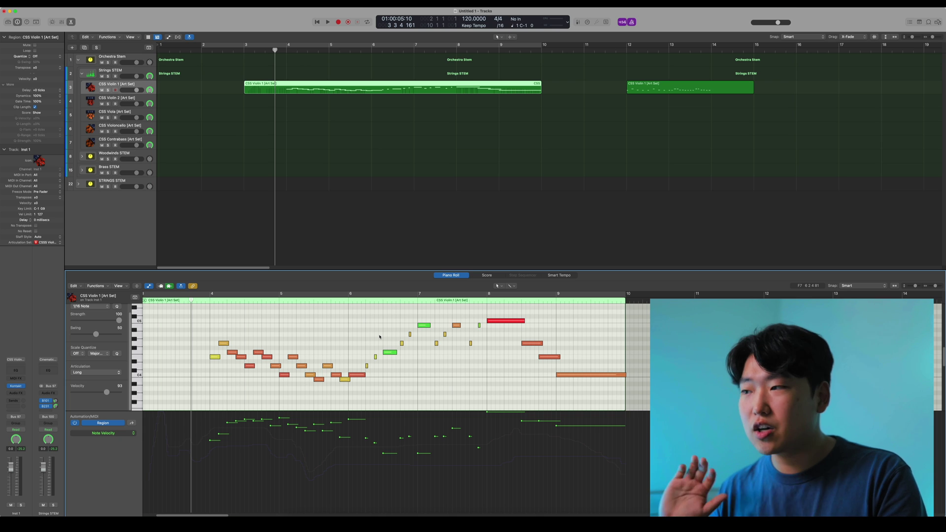
key(space)
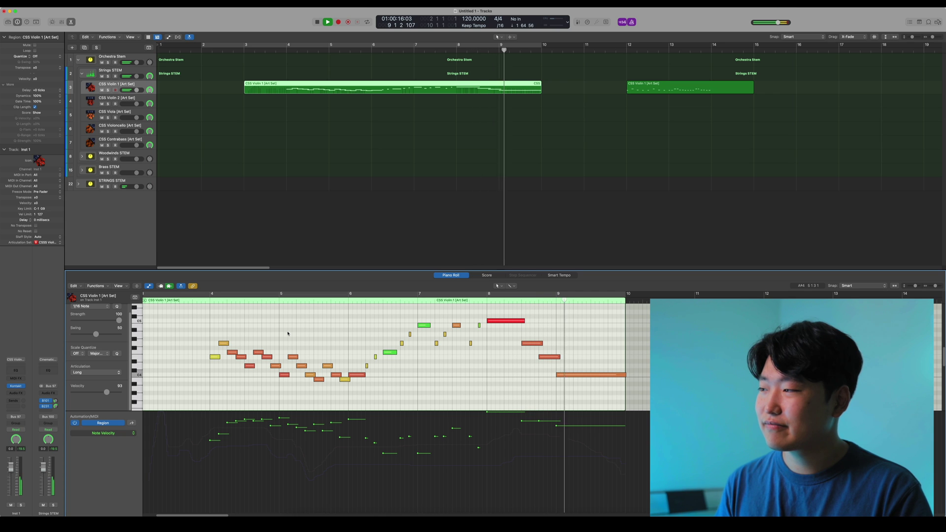
key(space)
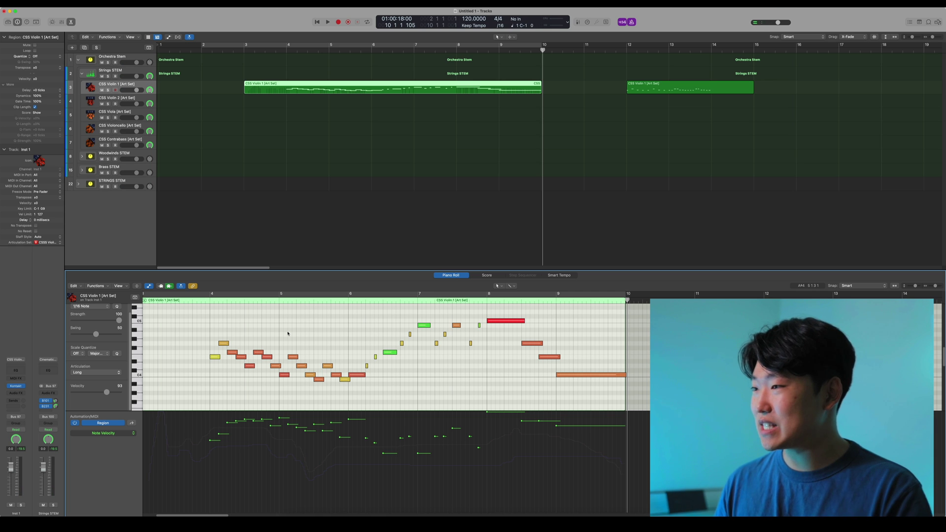
Reselect CSS Violin 1 and show its Delay offsets, -20 to -960 ticks.
click(358, 334)
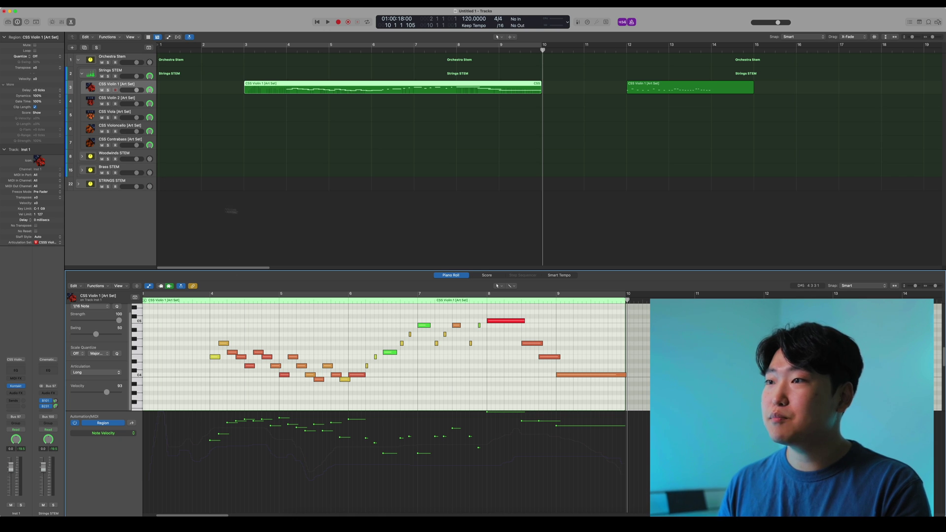
click(194, 207)
click(351, 87)
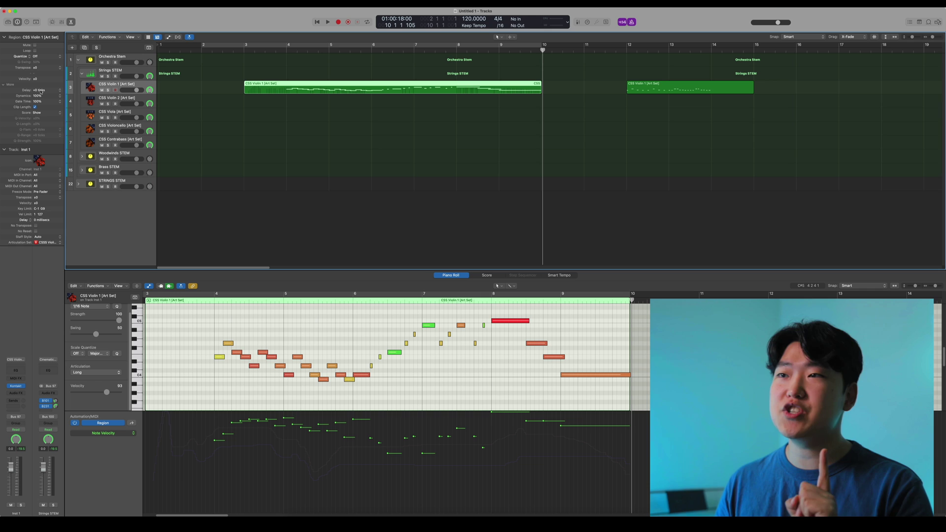
mouse_move(40, 92)
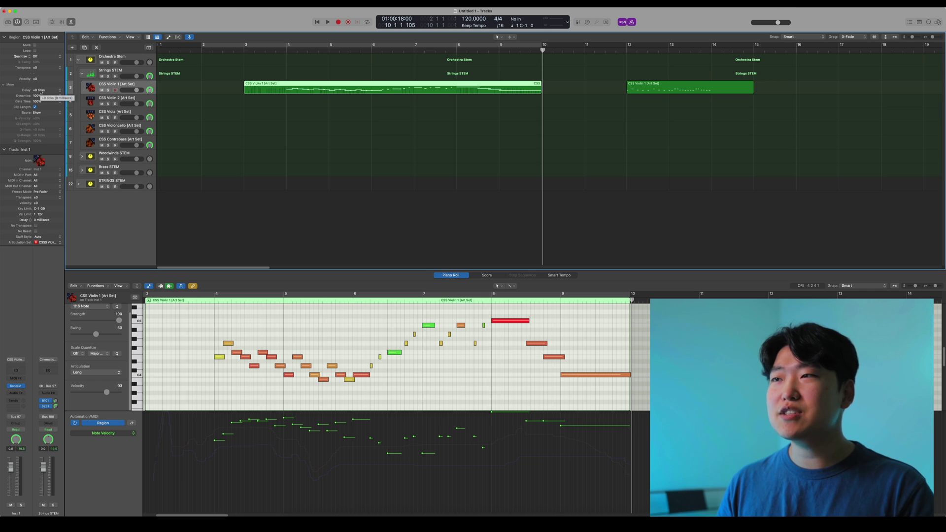
click(61, 91)
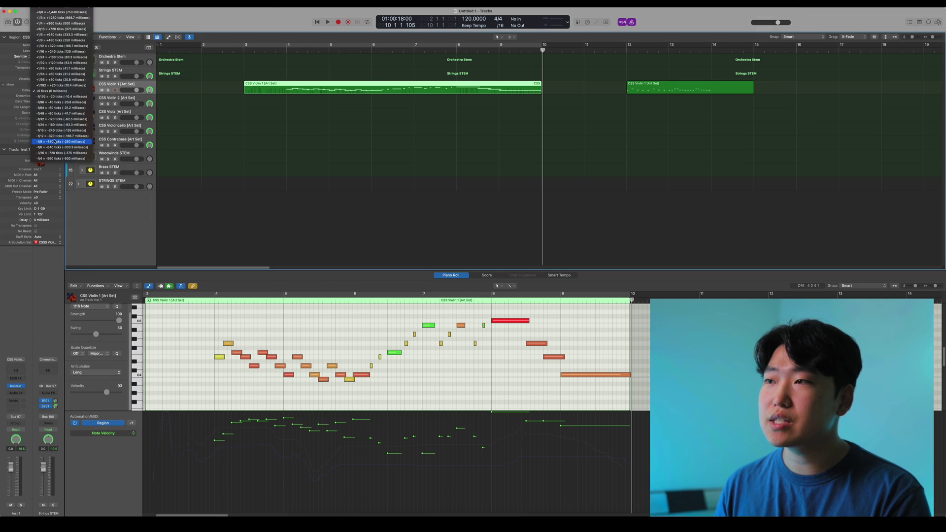
Enter a region delay of -300 ticks for the CSS Violin 1 region.
click(8, 118)
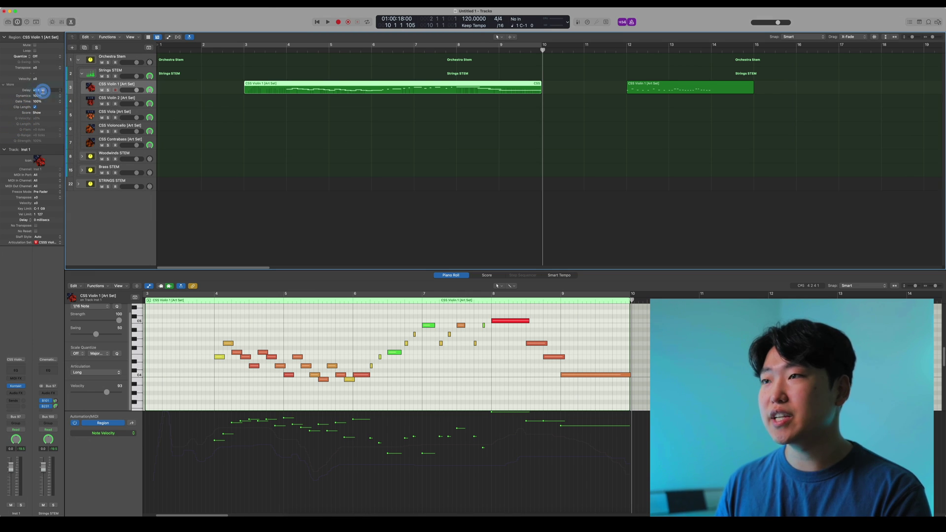
double_click(42, 90)
text(-300)
key(Return)
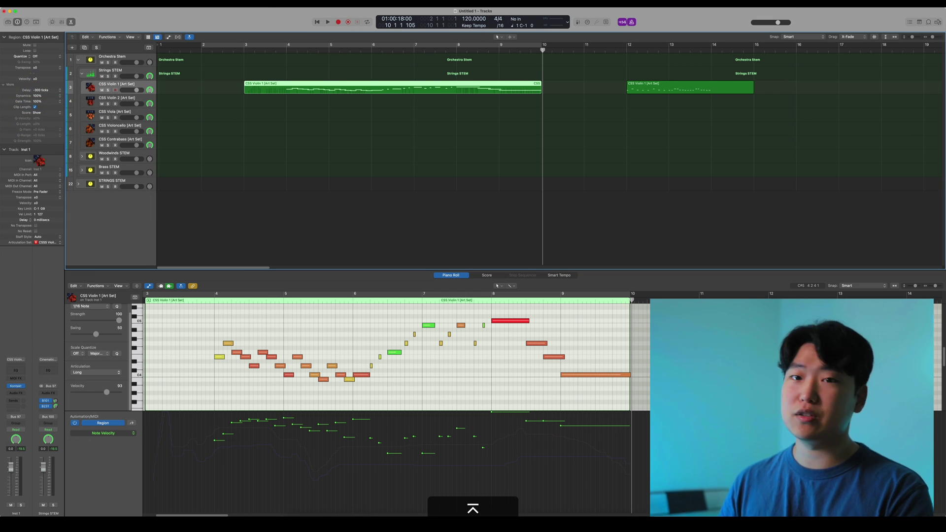
Play the delayed region from about bar 3.5 through bar 10 to check timing.
click(306, 135)
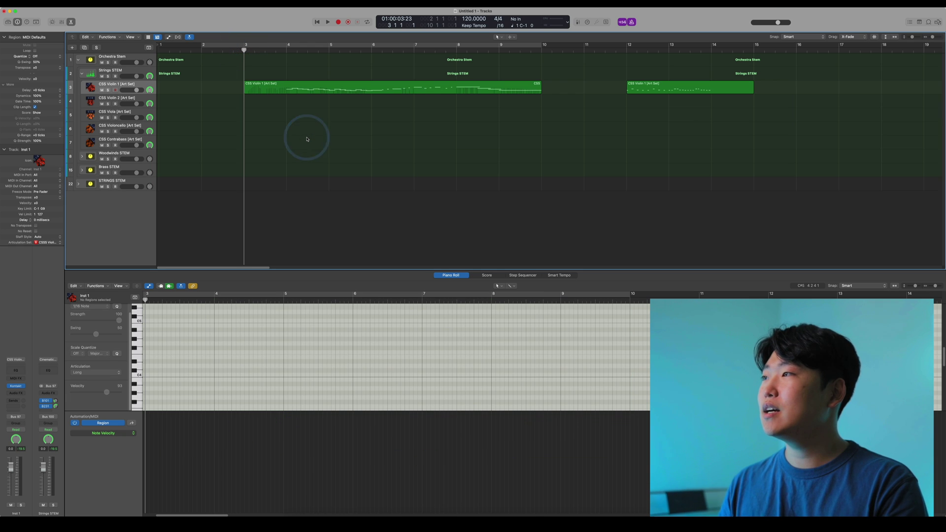
click(270, 49)
click(306, 89)
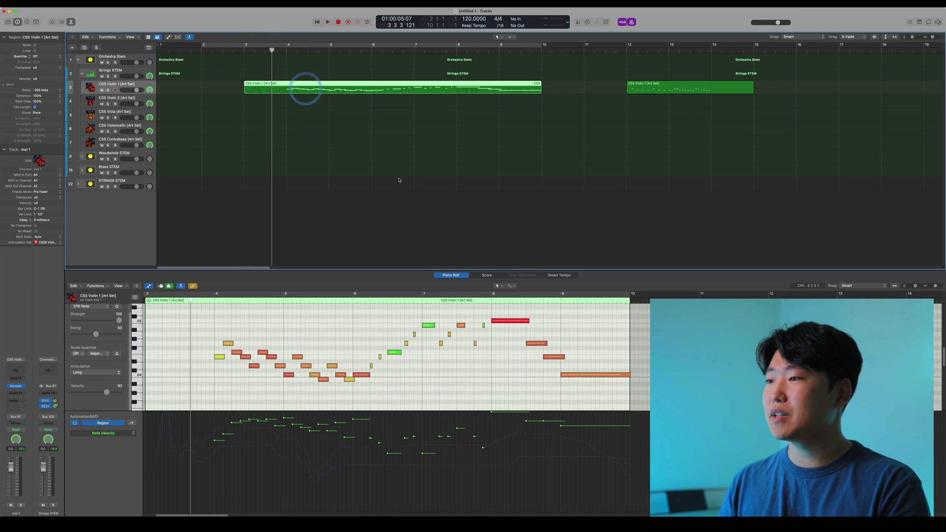
key(space)
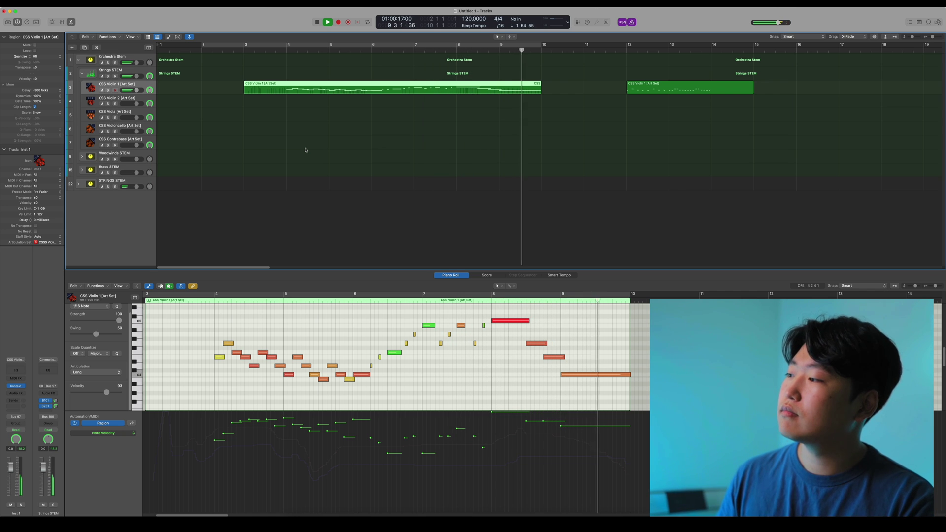
key(space)
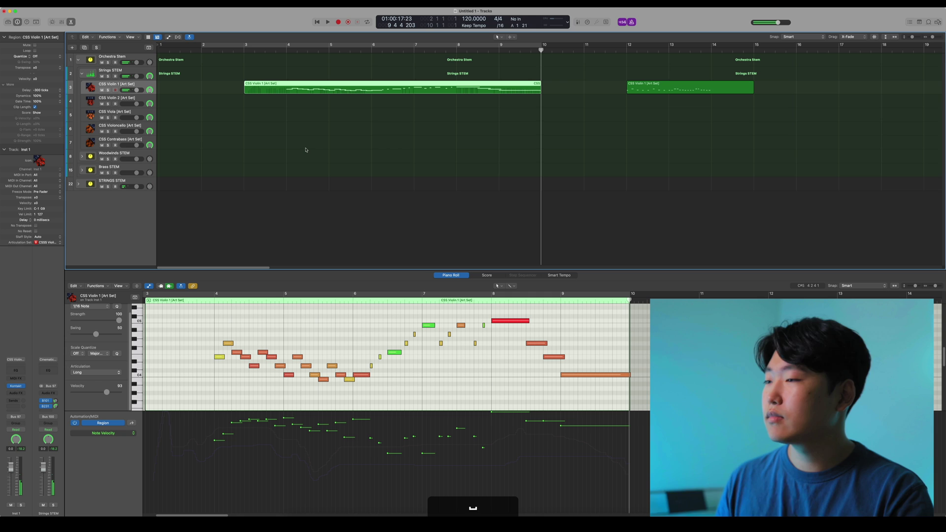
click(218, 357)
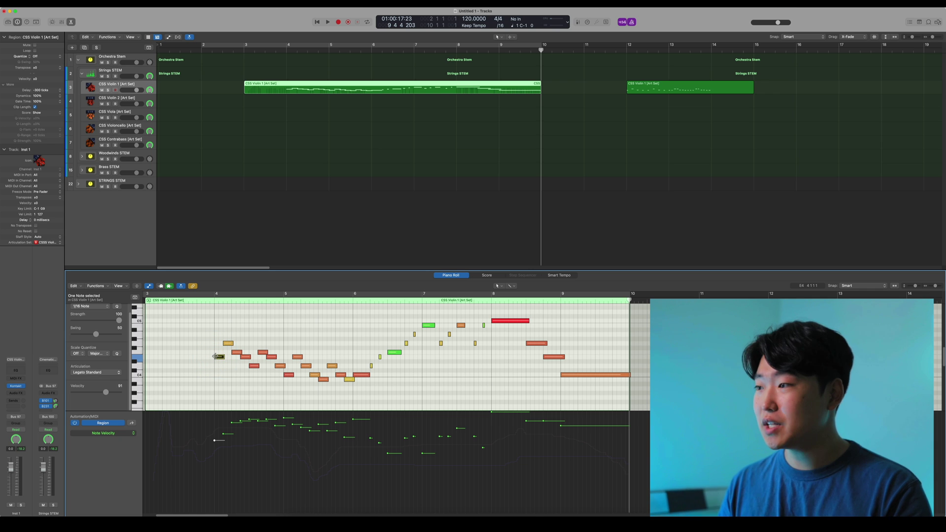
drag(364, 369, 485, 319)
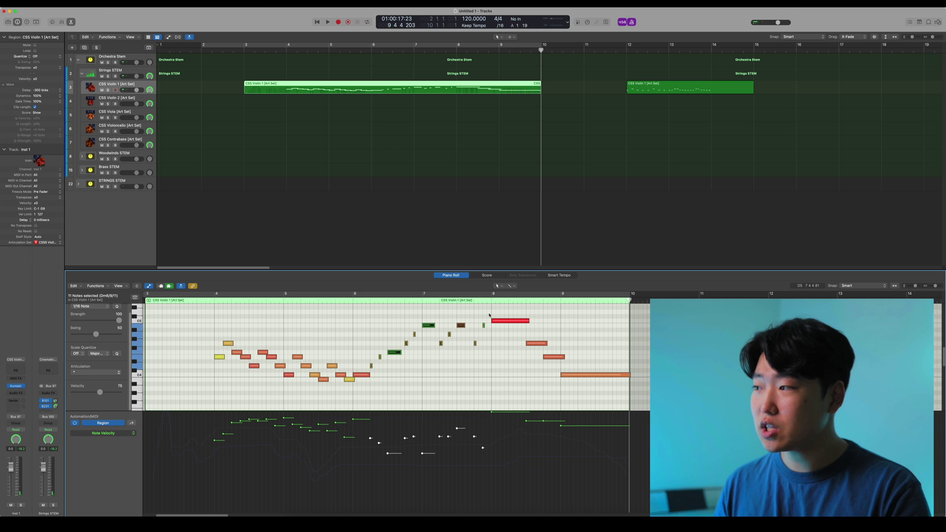
drag(238, 326, 319, 355)
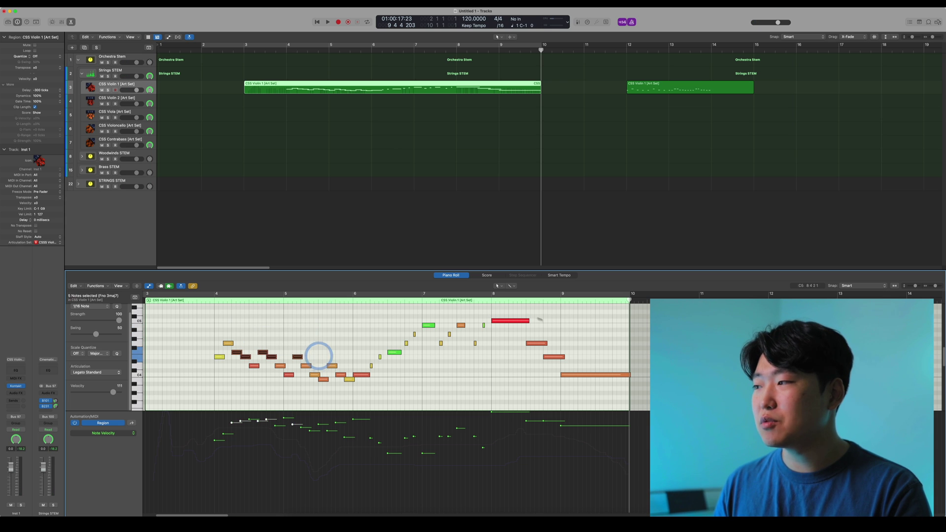
drag(492, 312, 634, 445)
scroll(492, 355, up, 5)
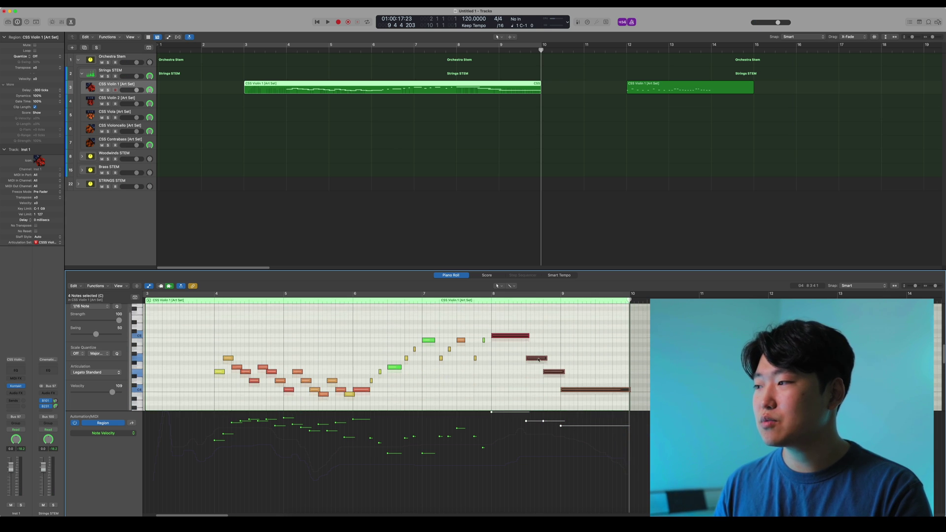
scroll(538, 359, down, 1)
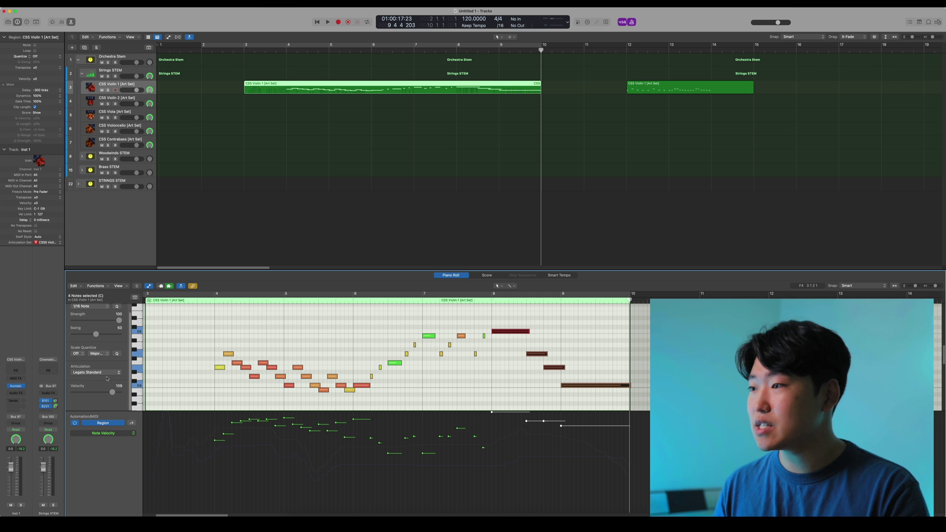
click(207, 304)
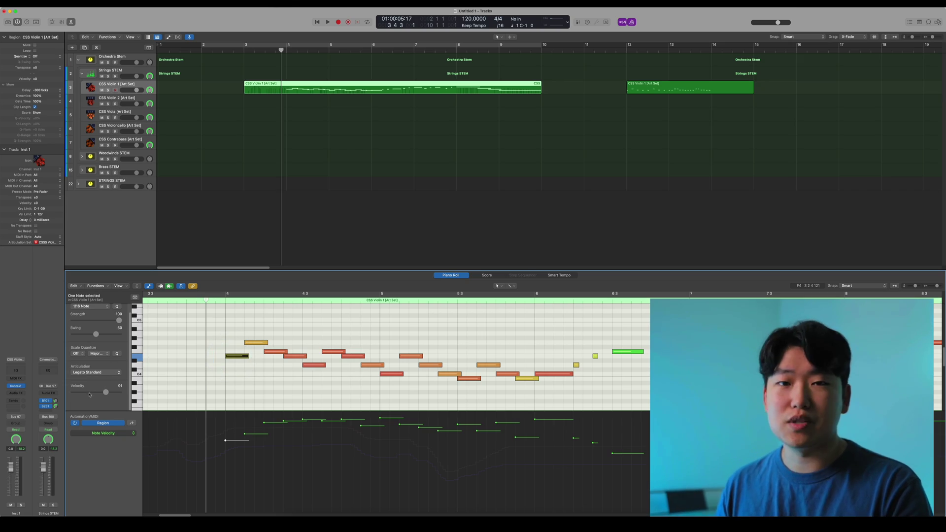
click(84, 392)
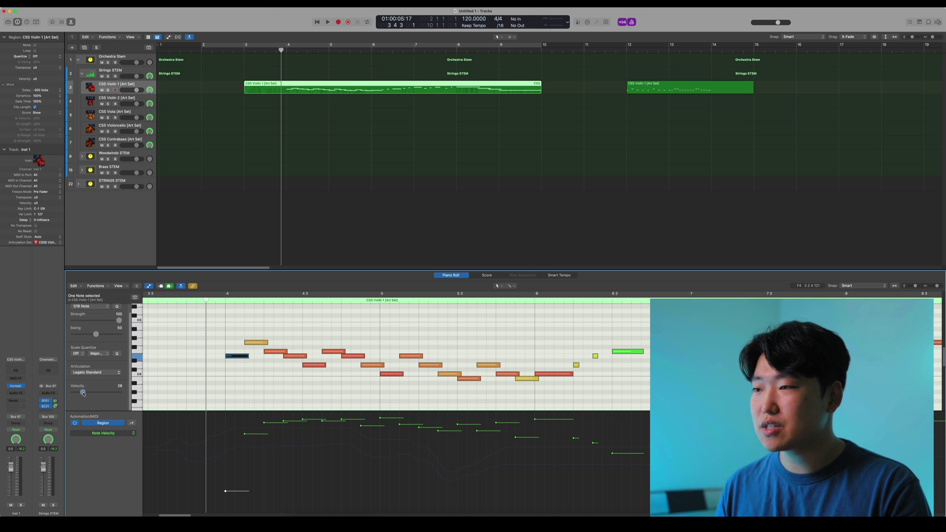
click(237, 357)
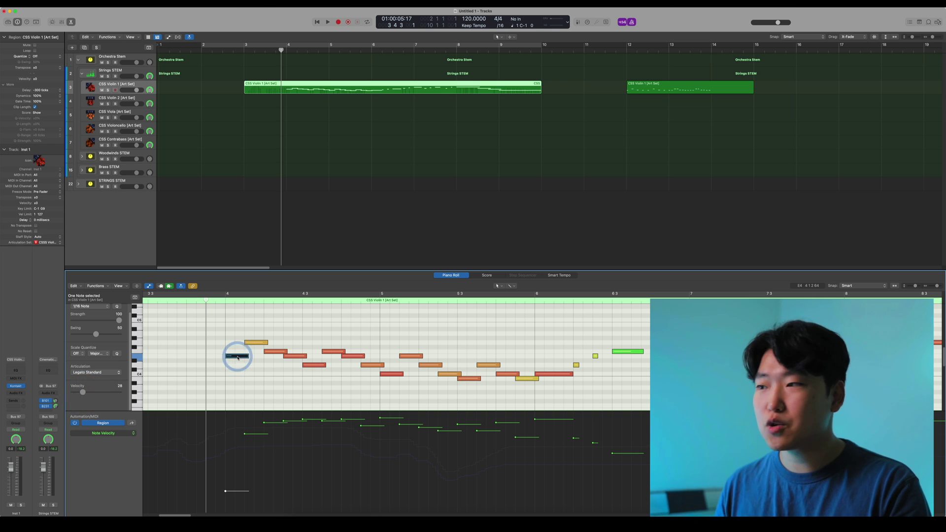
click(239, 366)
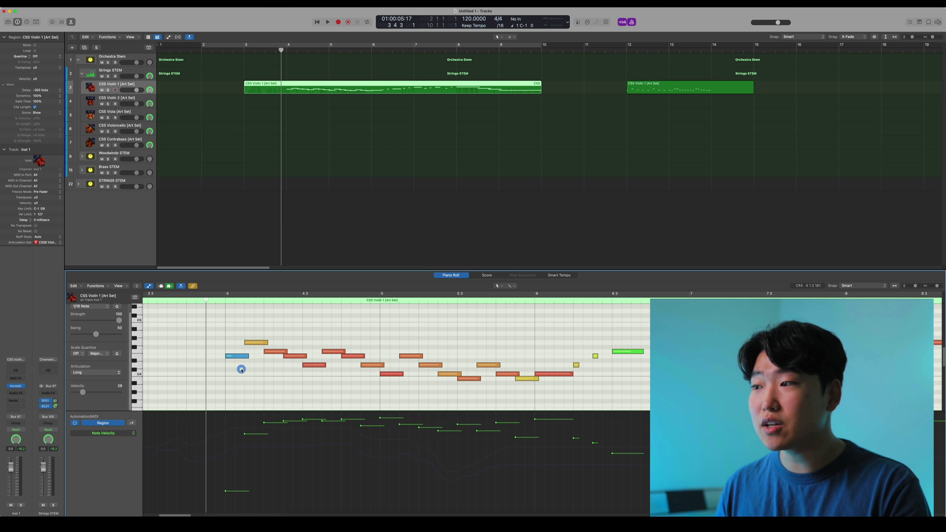
click(234, 357)
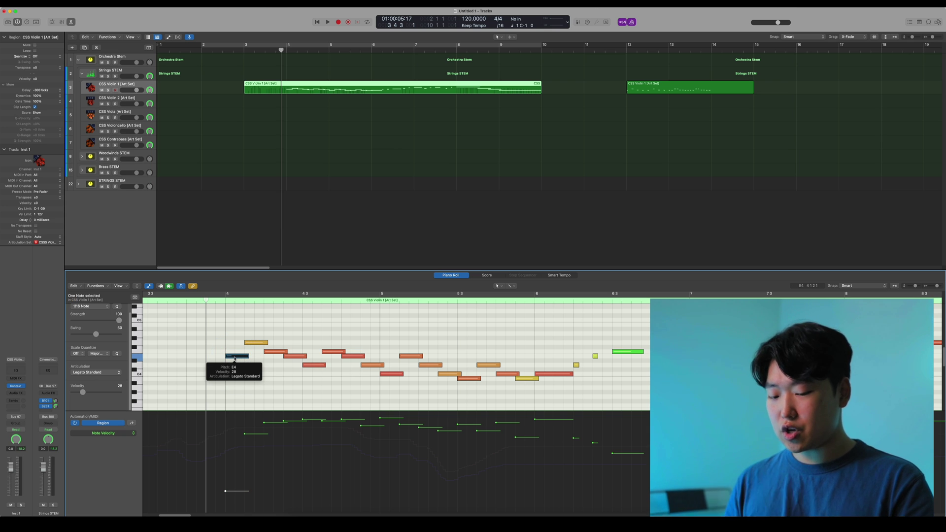
key(alt)
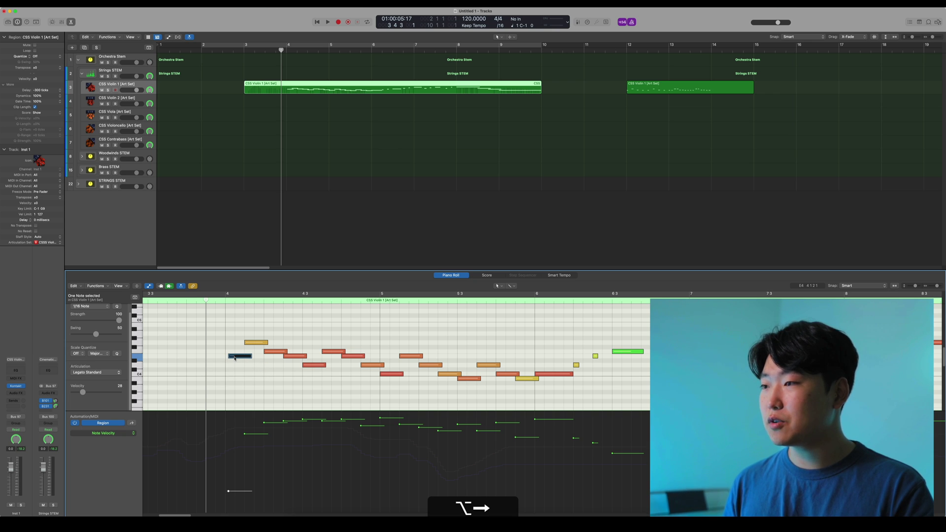
key(alt+Right)
key(alt+Right)
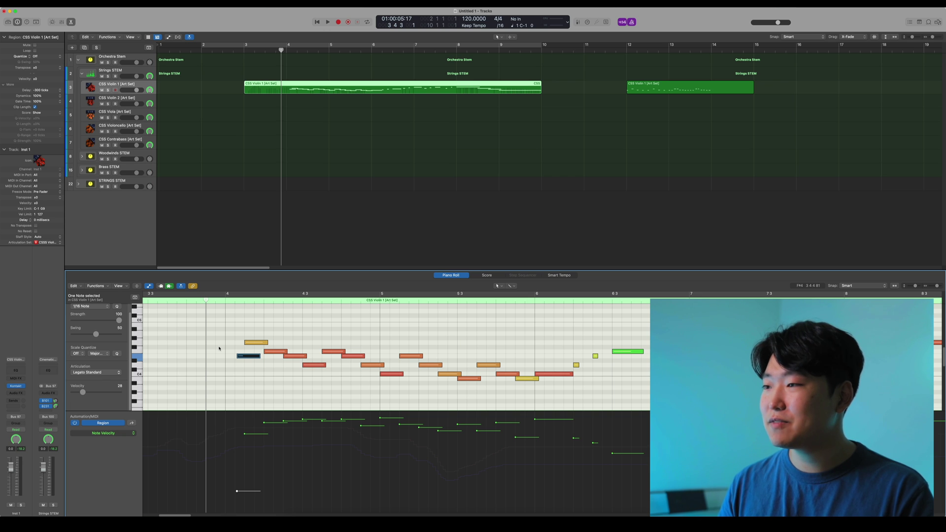
scroll(219, 348, down, 6)
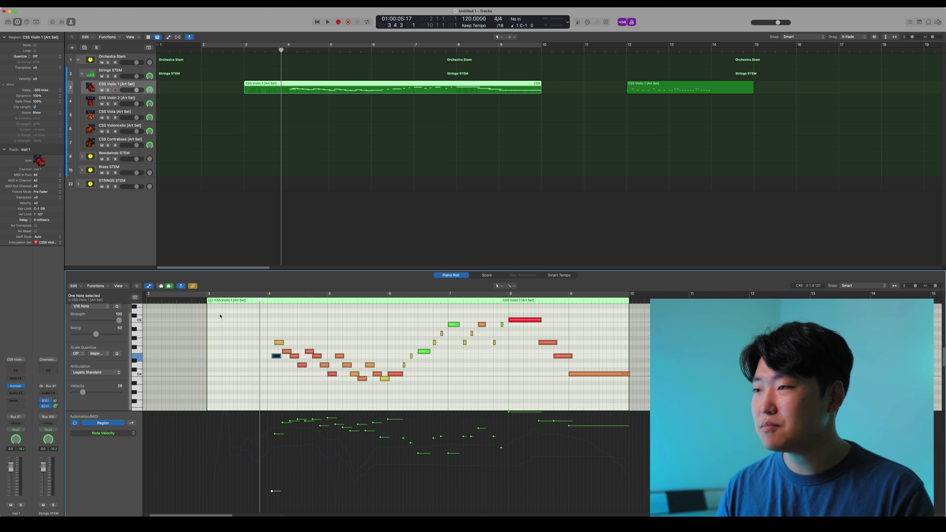
click(221, 300)
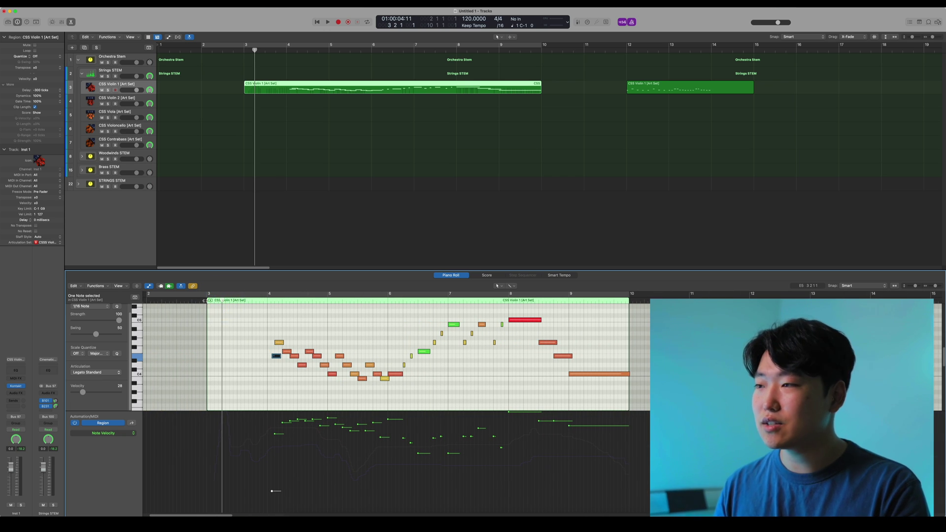
key(space)
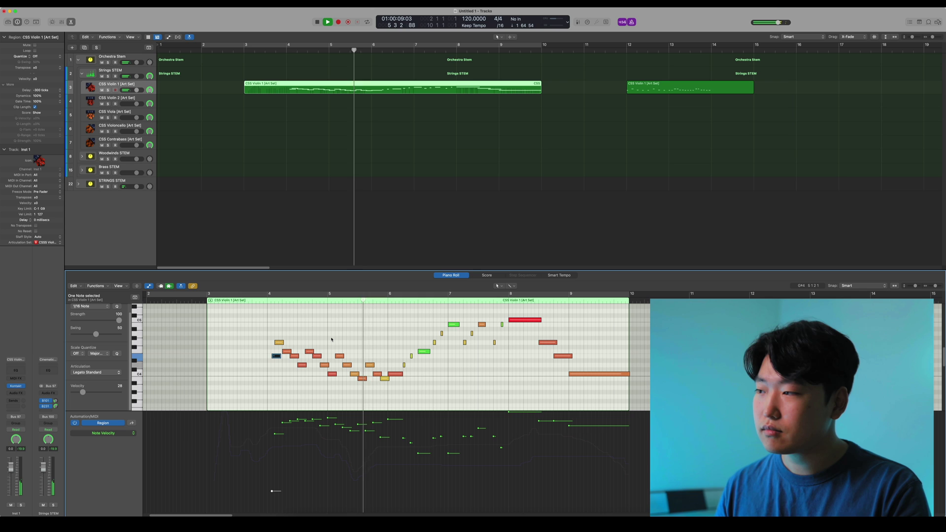
key(space)
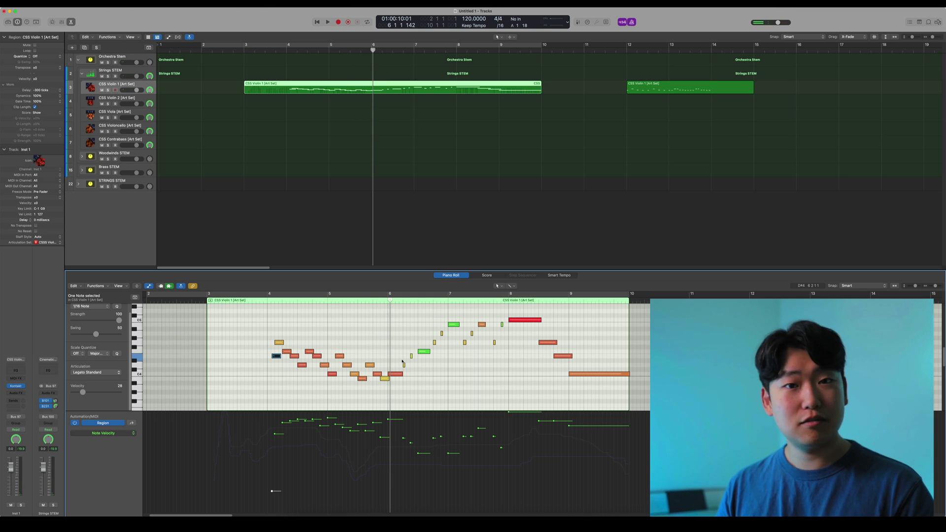
Inspect the articulations of the small green and orange notes near bar 8.
drag(410, 361, 413, 357)
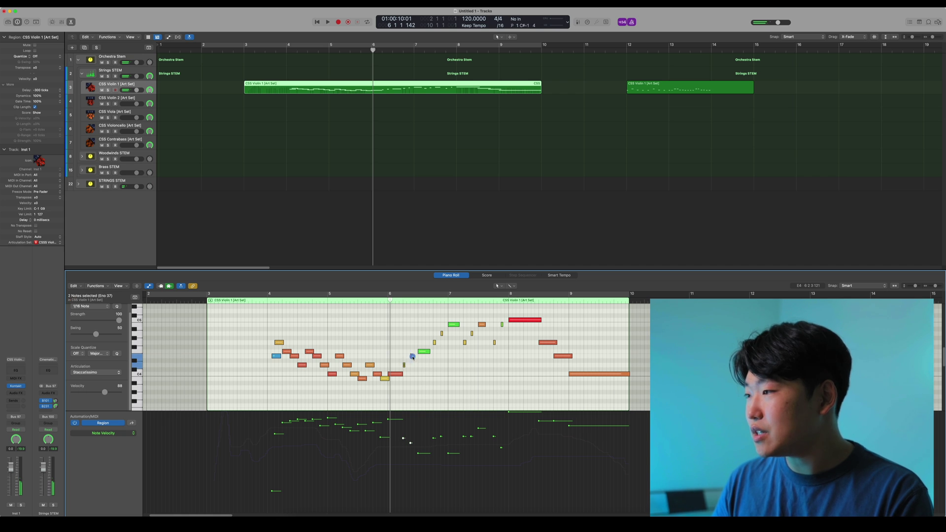
click(424, 352)
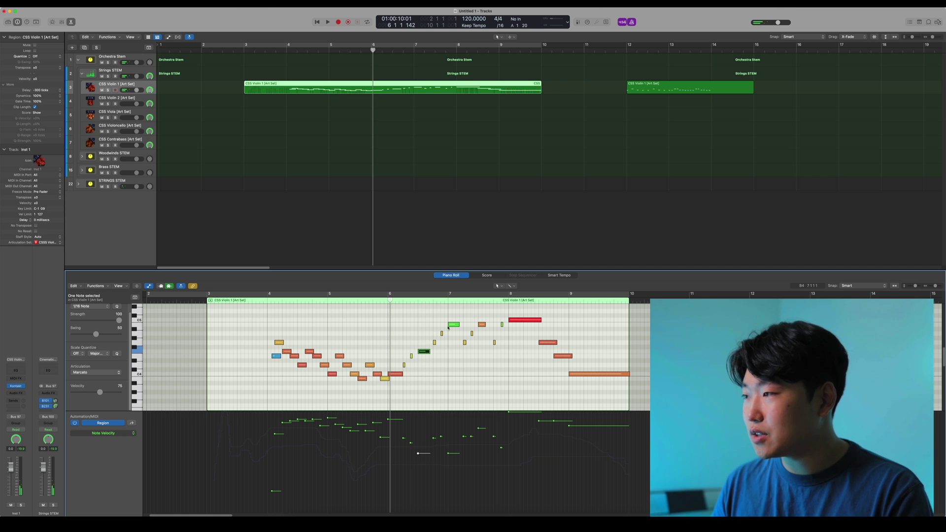
click(482, 325)
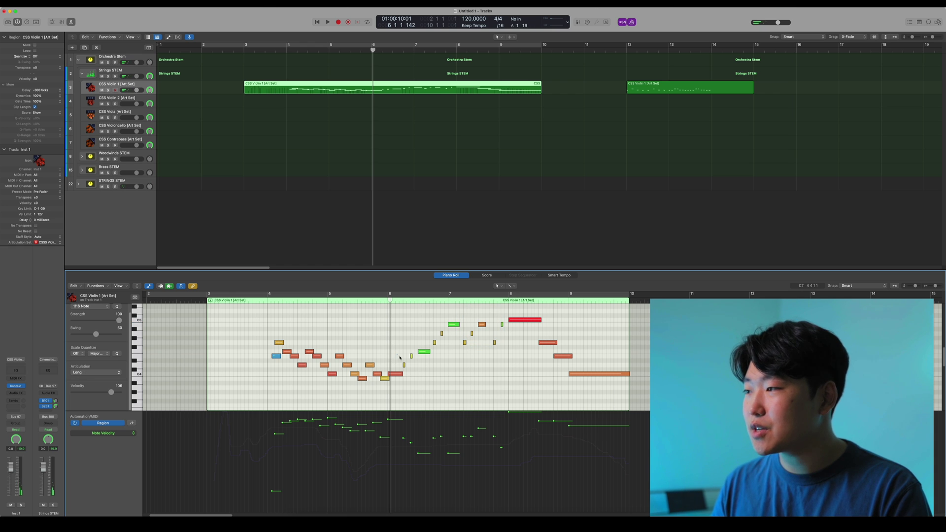
Select the short staccatissimo notes and nudge them slightly later.
drag(410, 368, 412, 368)
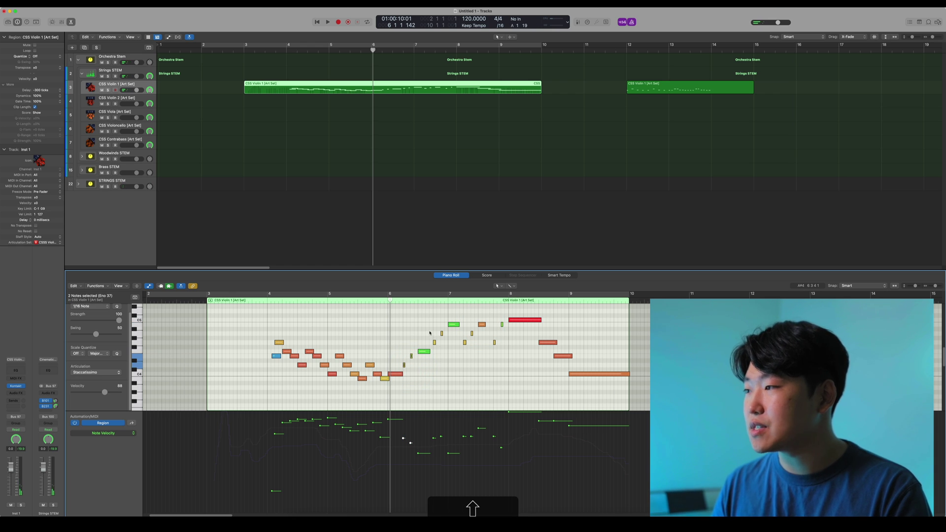
drag(488, 344, 509, 329)
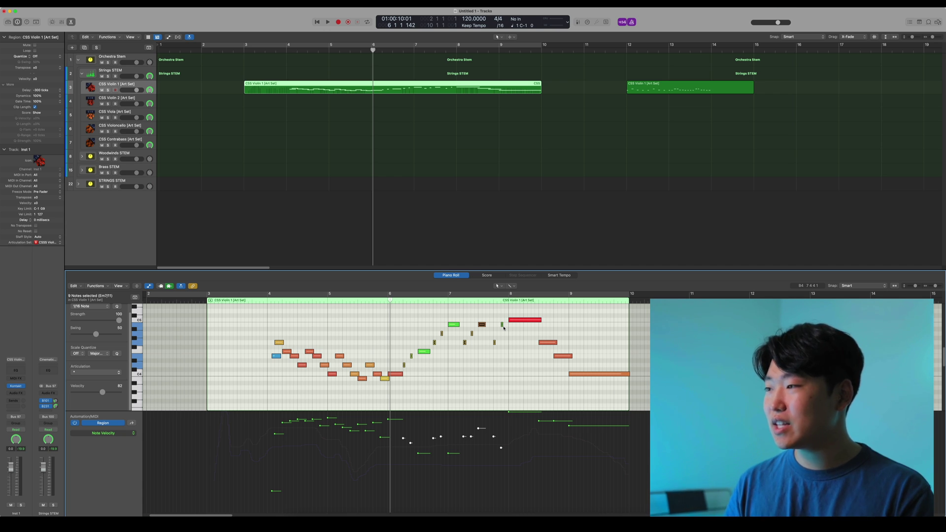
key(alt)
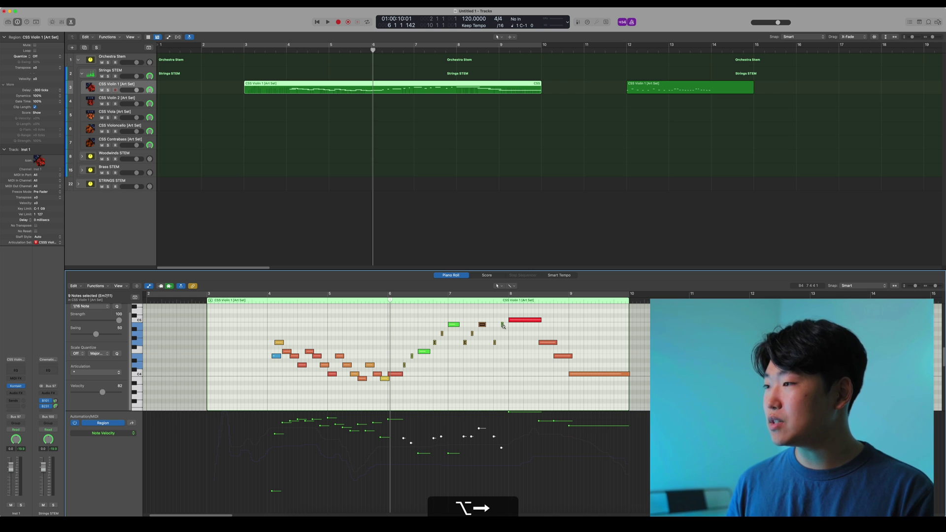
key(alt+Right)
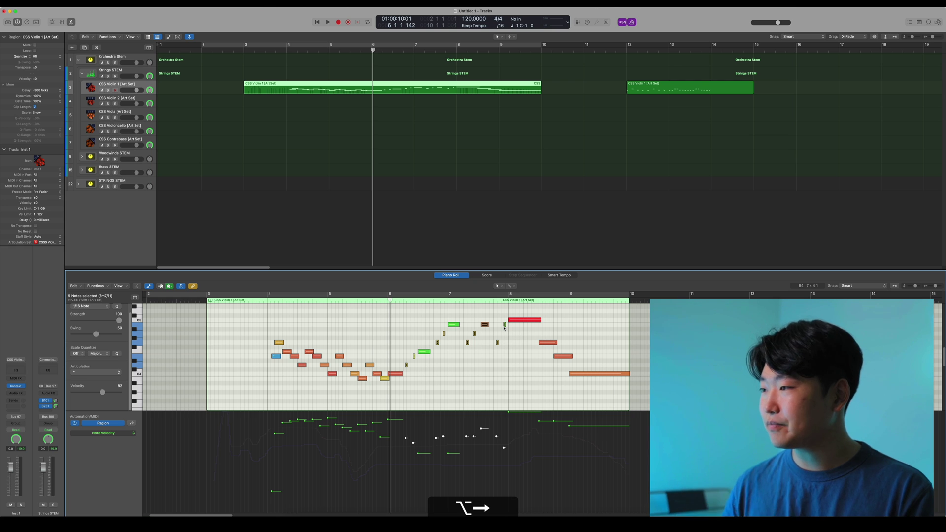
Choose a nudge amount from Edit > Move > Set Nudge Value to.
click(75, 285)
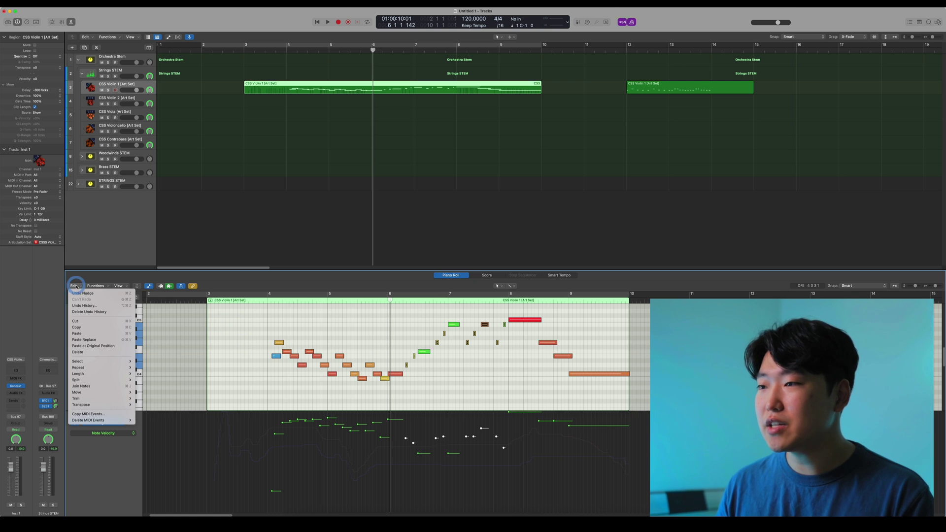
mouse_move(99, 393)
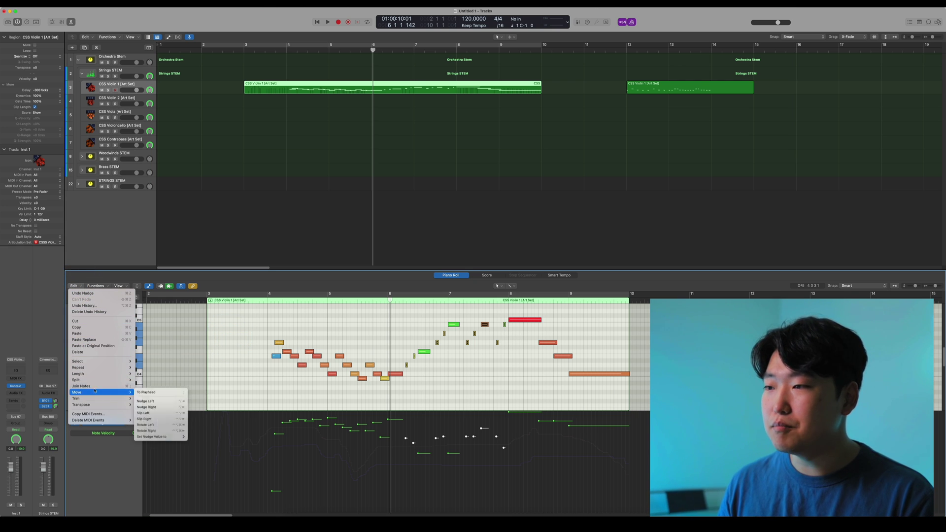
mouse_move(168, 437)
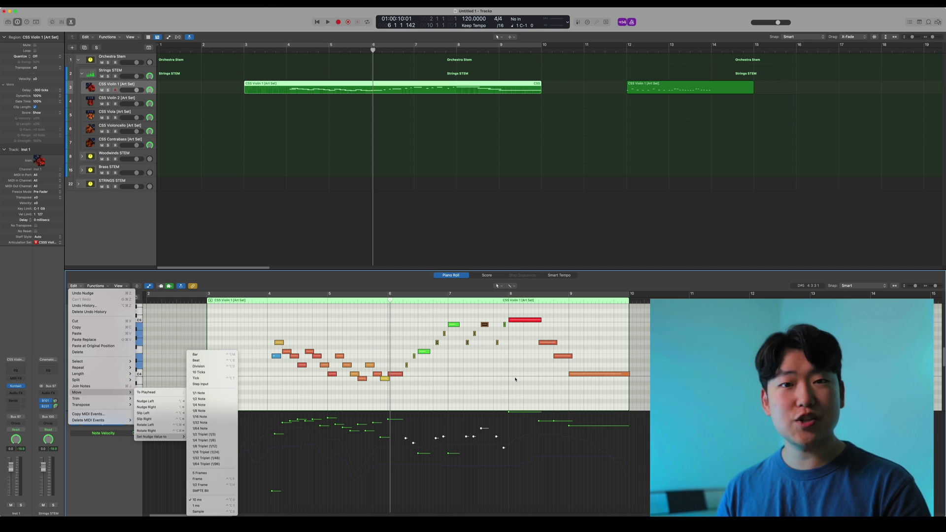
click(516, 378)
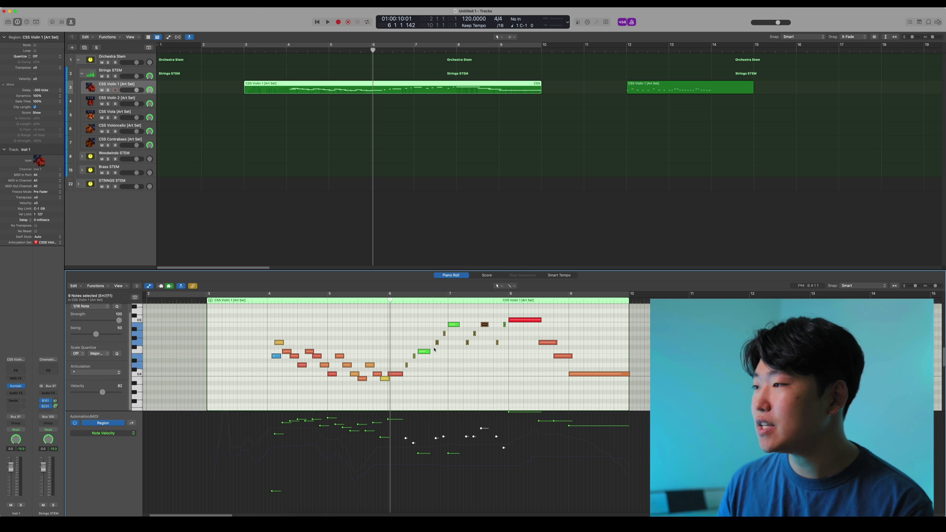
Nudge the green note and two others, including the long red note, slightly later.
click(425, 351)
shift+click(452, 324)
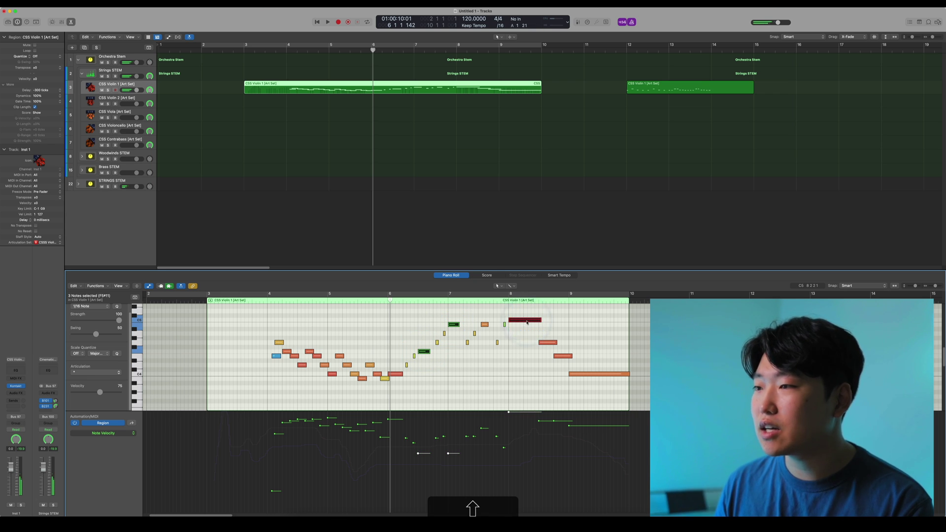
mouse_move(526, 322)
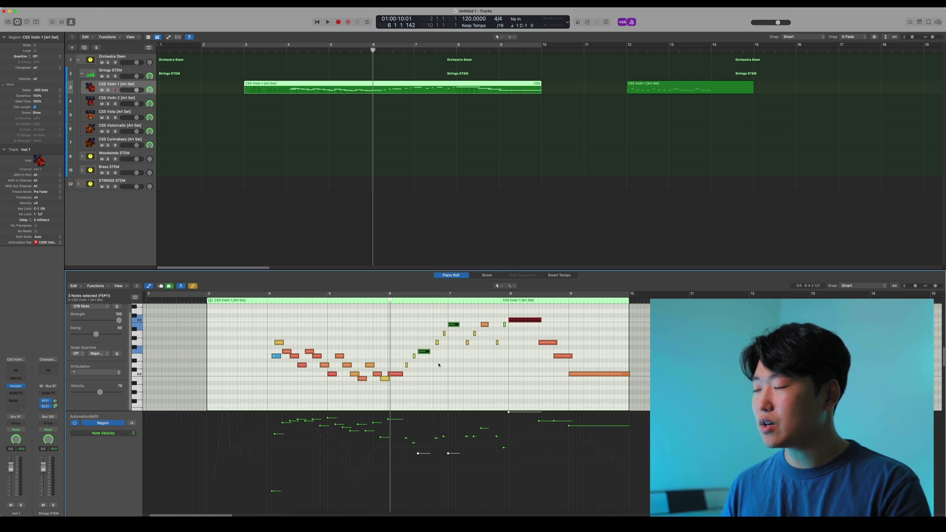
key(alt)
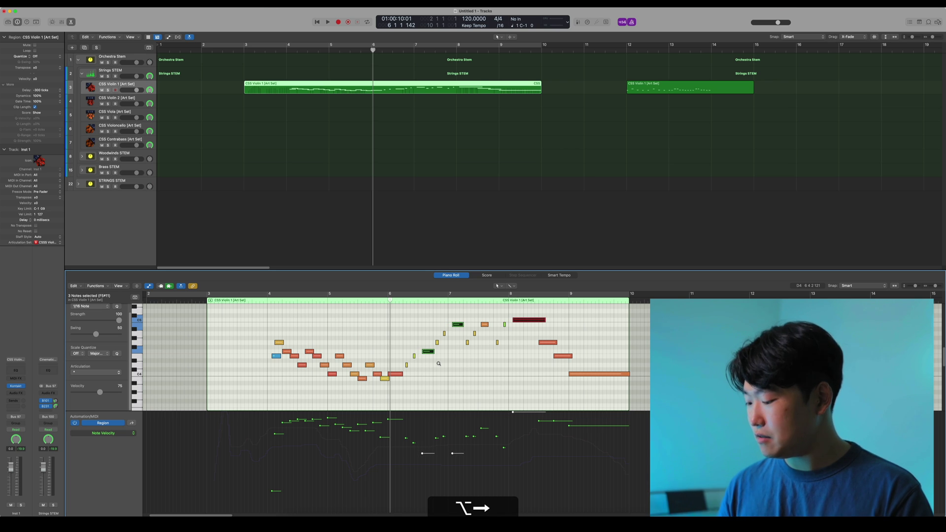
key(shift+Return)
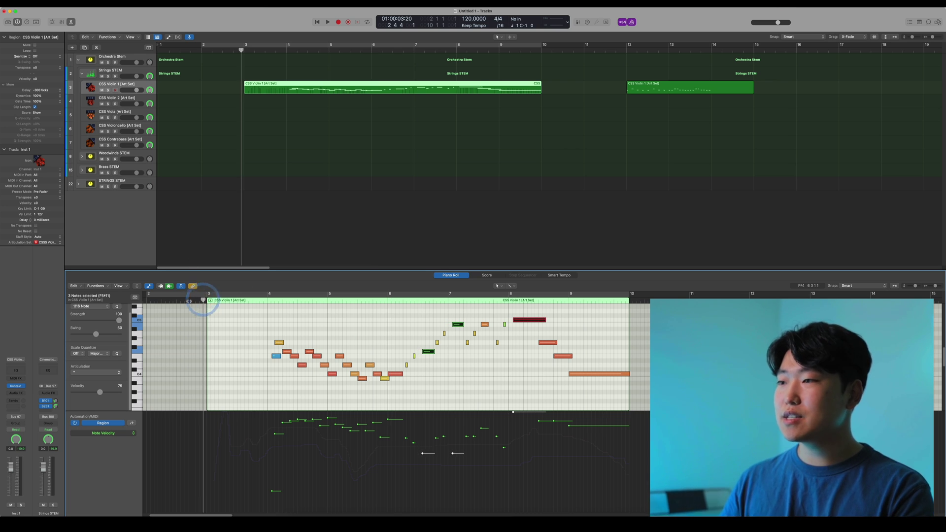
Replay the passage from just before bar 3.
drag(203, 300, 178, 300)
click(217, 351)
key(space)
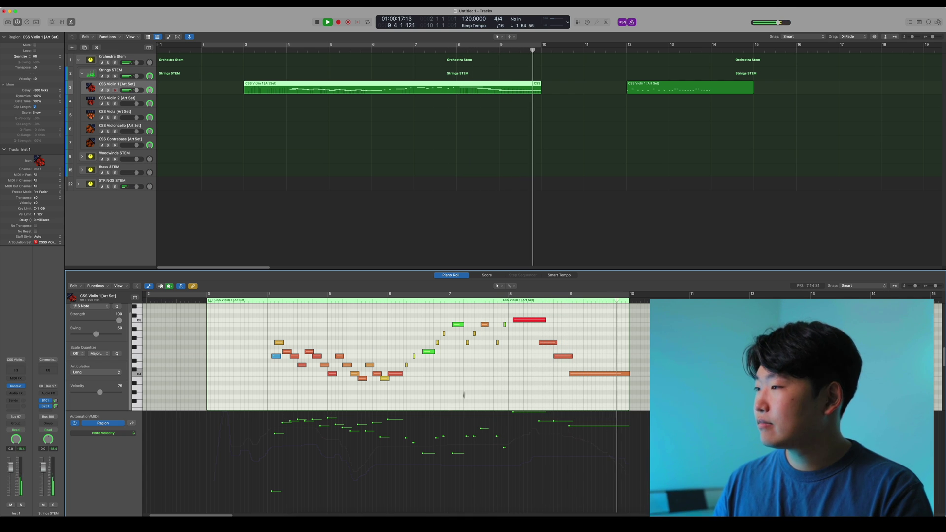
Stop playback and nudge the two green marcato notes slightly earlier.
key(space)
click(457, 326)
shift+click(428, 351)
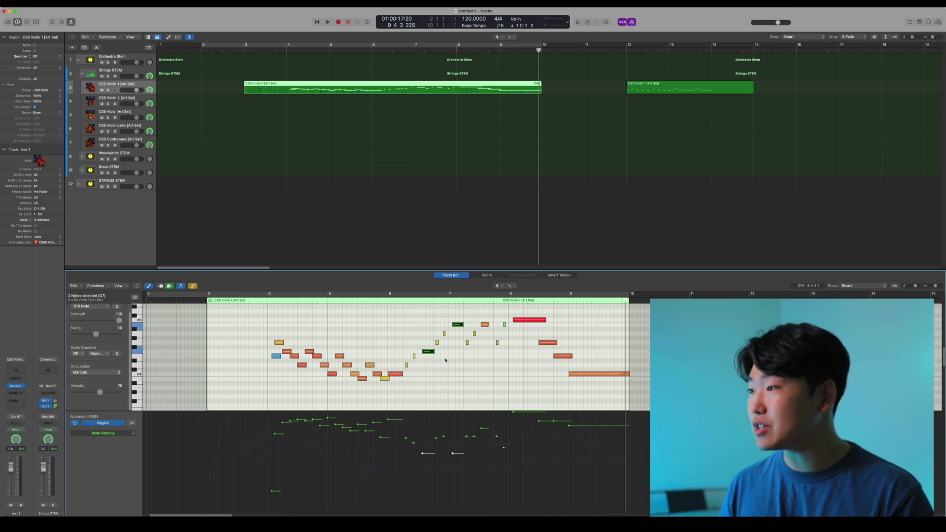
key(alt)
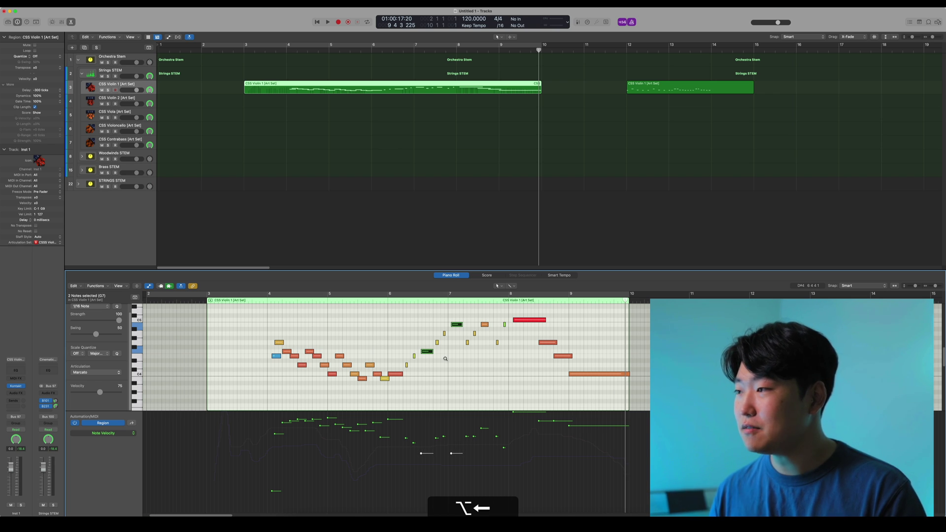
Replay from about bar 3.5 through bar 10 to check their timing.
click(238, 300)
key(space)
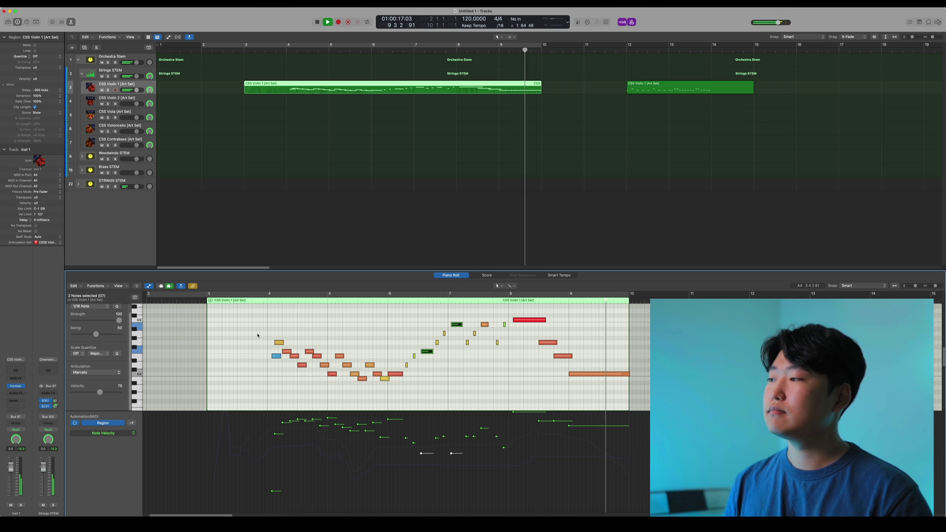
key(space)
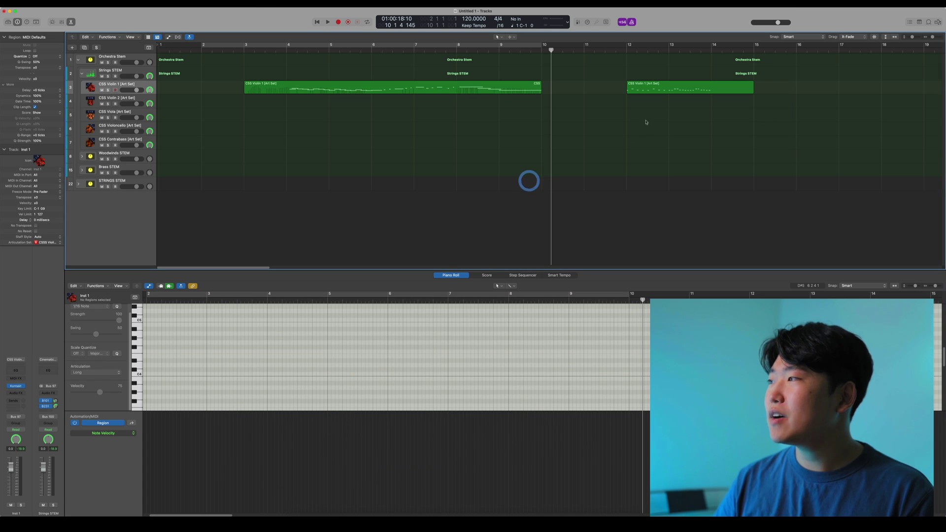
Play the second CSS Violin 1 region from just before bar 12.
click(647, 88)
scroll(663, 162, right, 5)
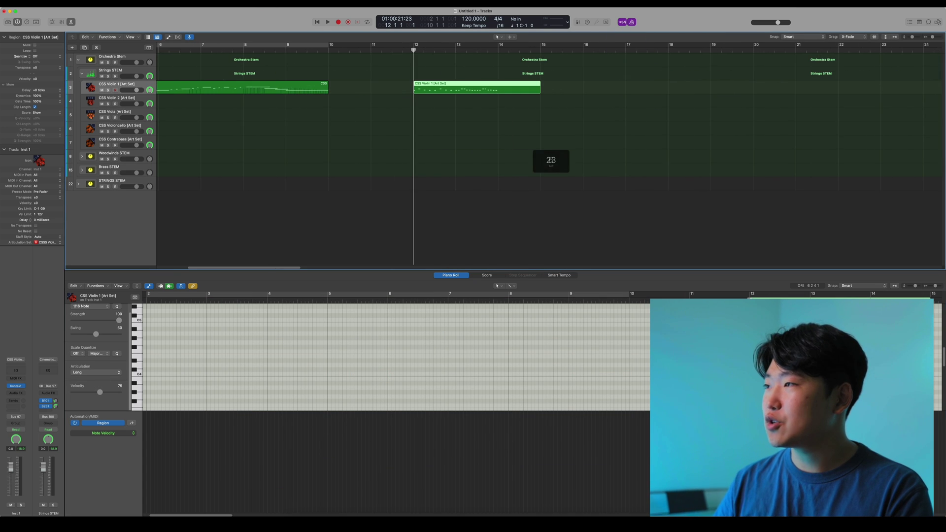
click(402, 50)
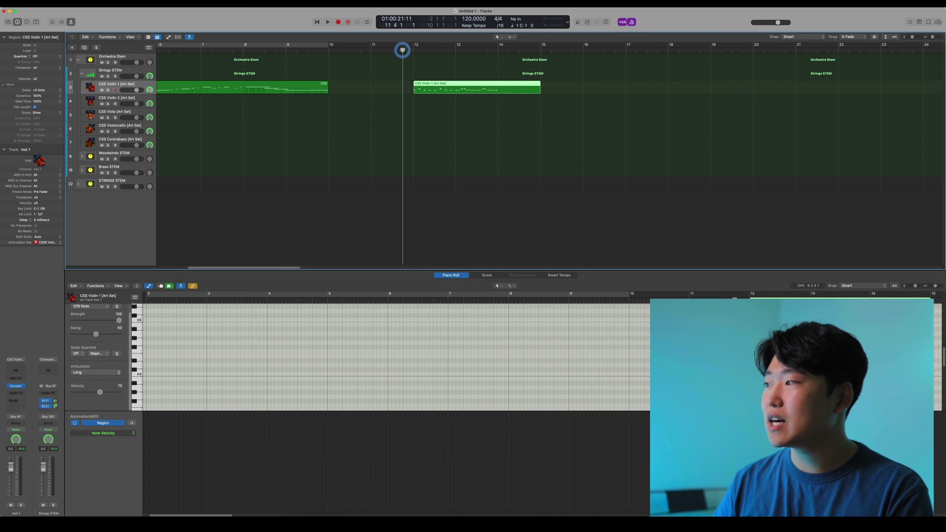
key(space)
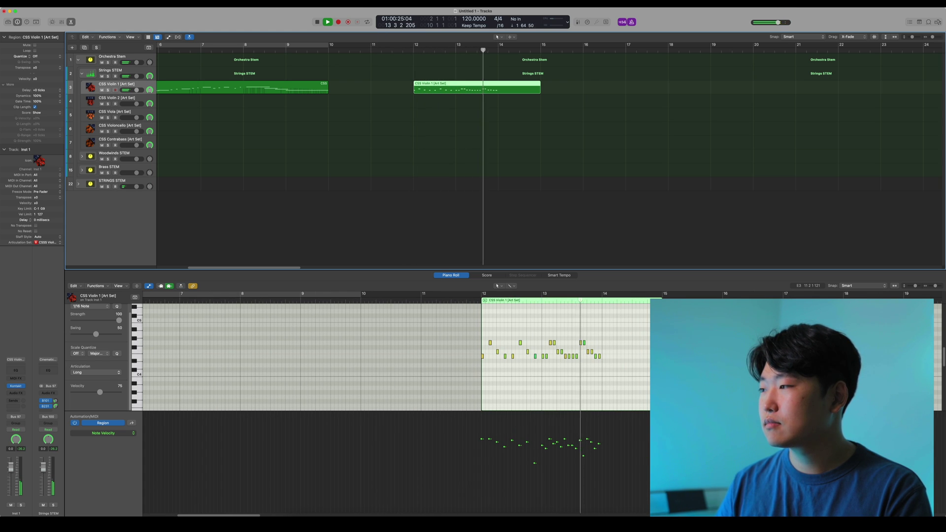
key(space)
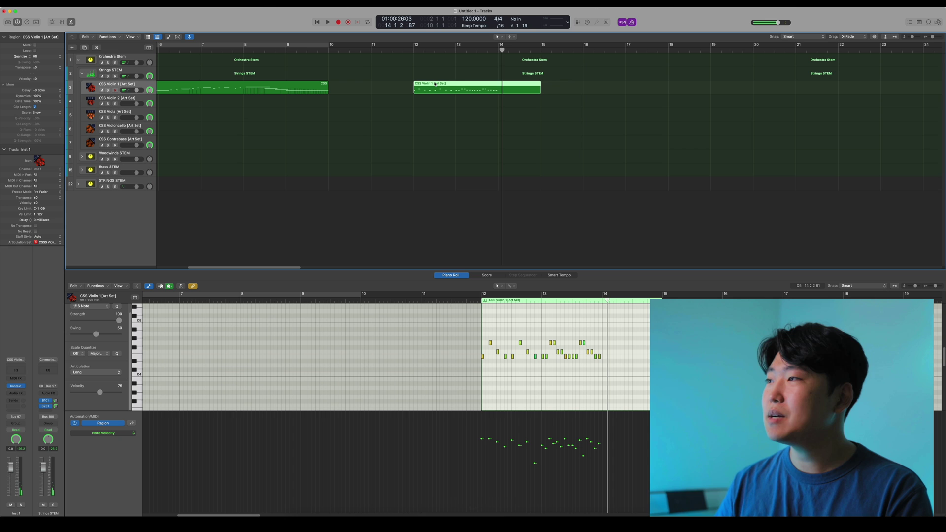
click(412, 50)
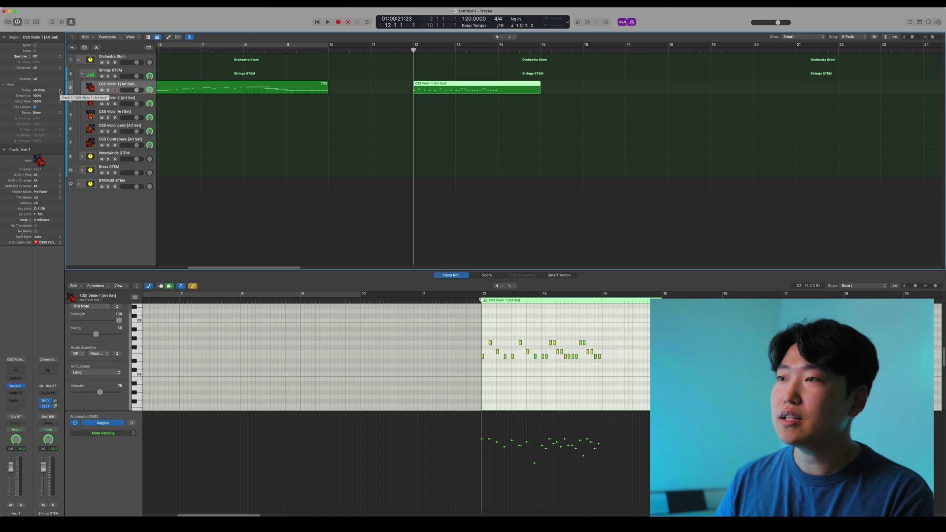
Give the second violin region a -1/32 delay and play it to check.
click(433, 74)
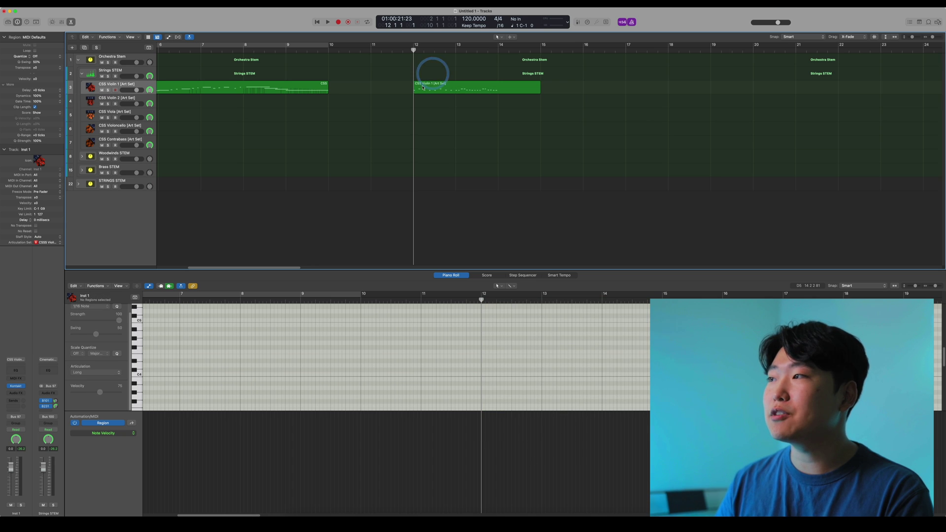
click(40, 90)
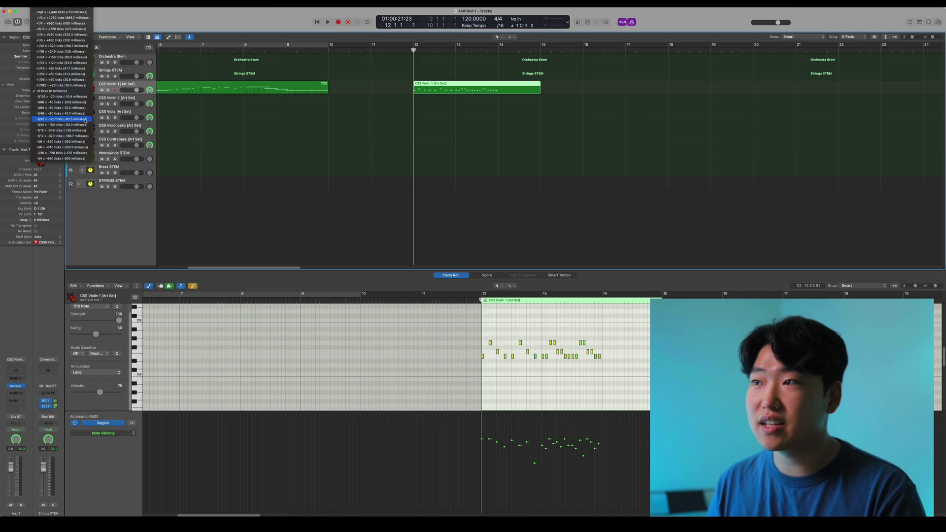
click(85, 119)
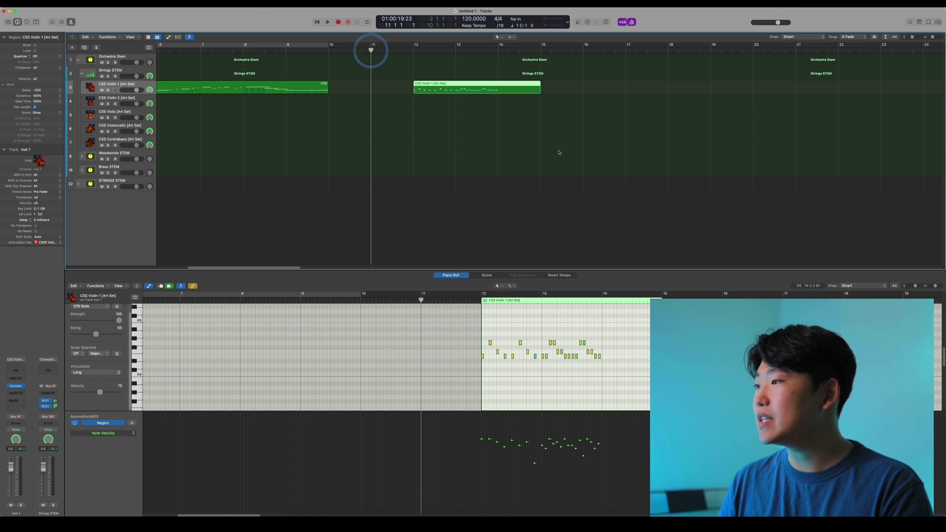
key(space)
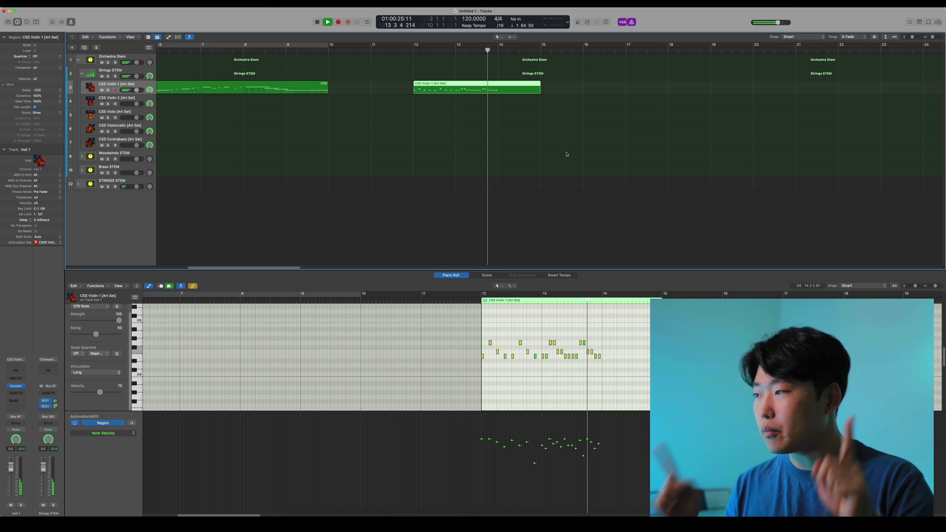
key(space)
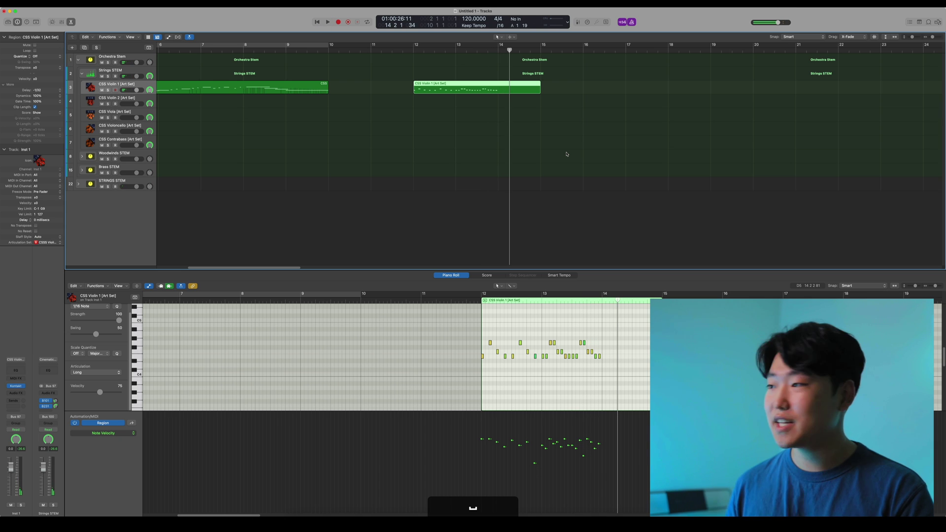
Leave the second region's delay unchanged and reselect the first CSS Violin 1 region.
scroll(566, 155, left, 5)
click(391, 100)
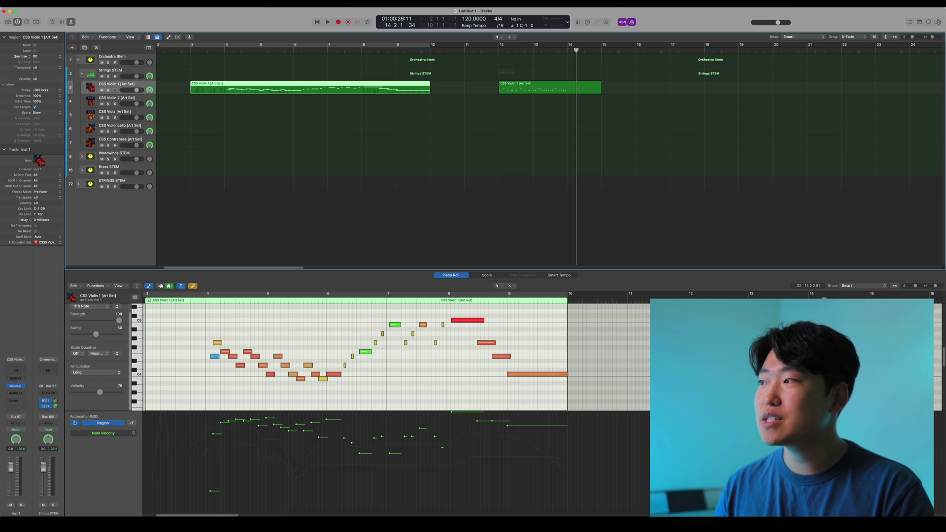
drag(539, 70, 401, 128)
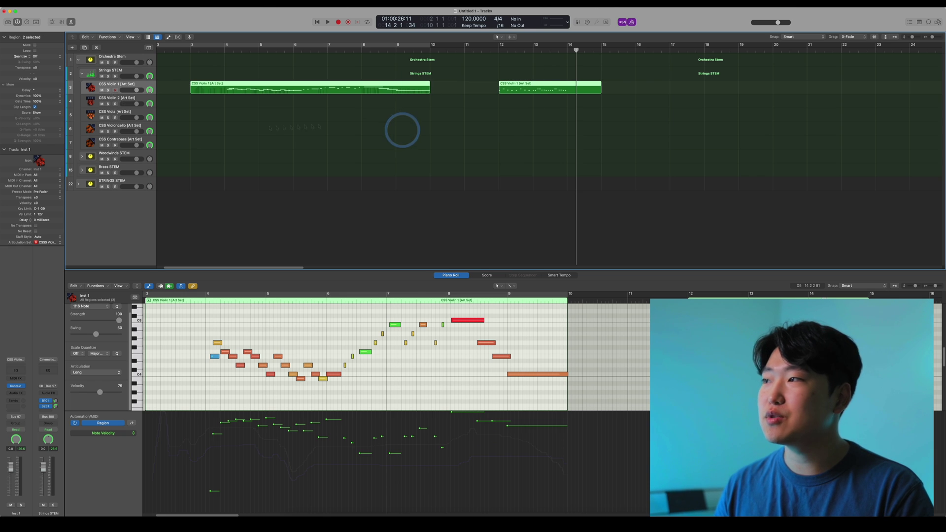
click(547, 109)
click(523, 90)
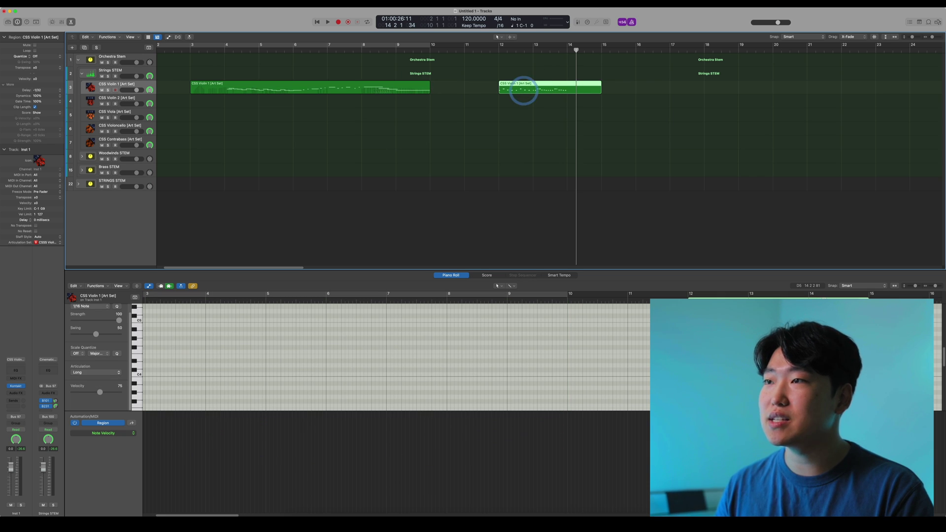
click(40, 91)
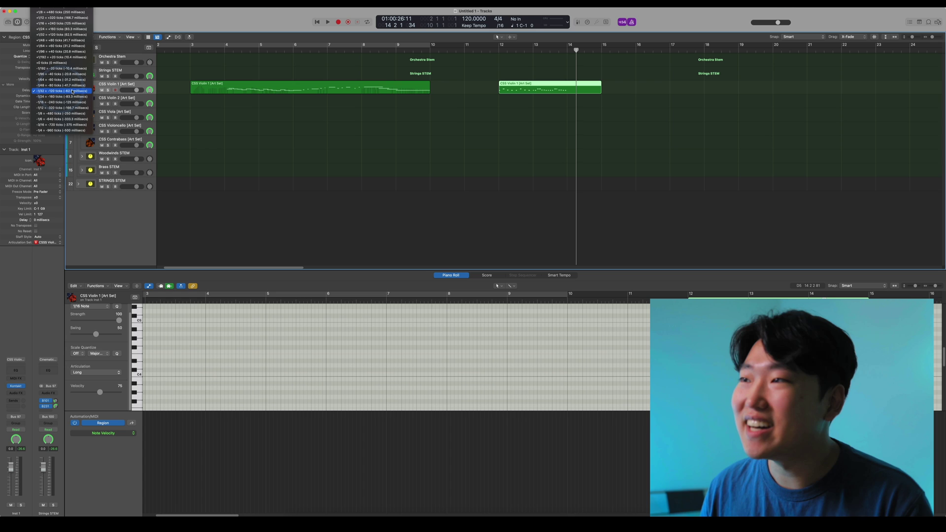
click(244, 82)
click(244, 90)
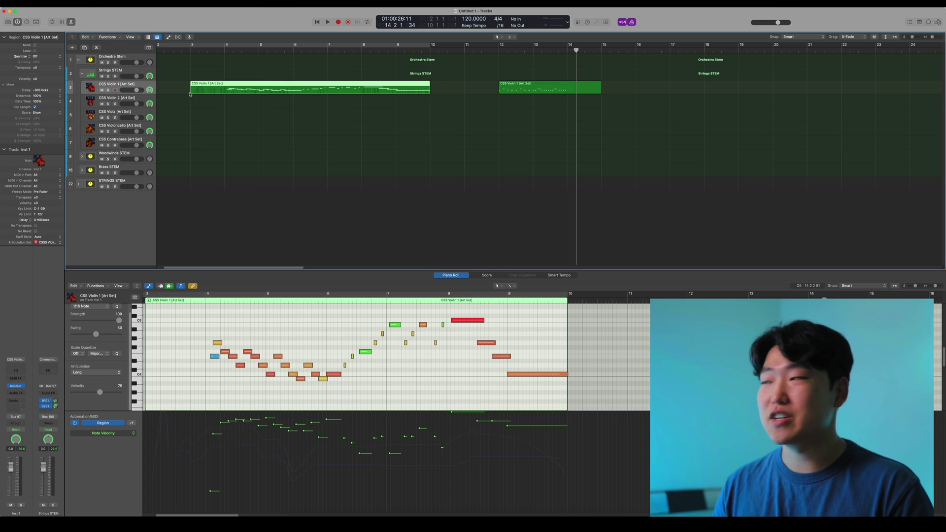
click(513, 84)
click(359, 88)
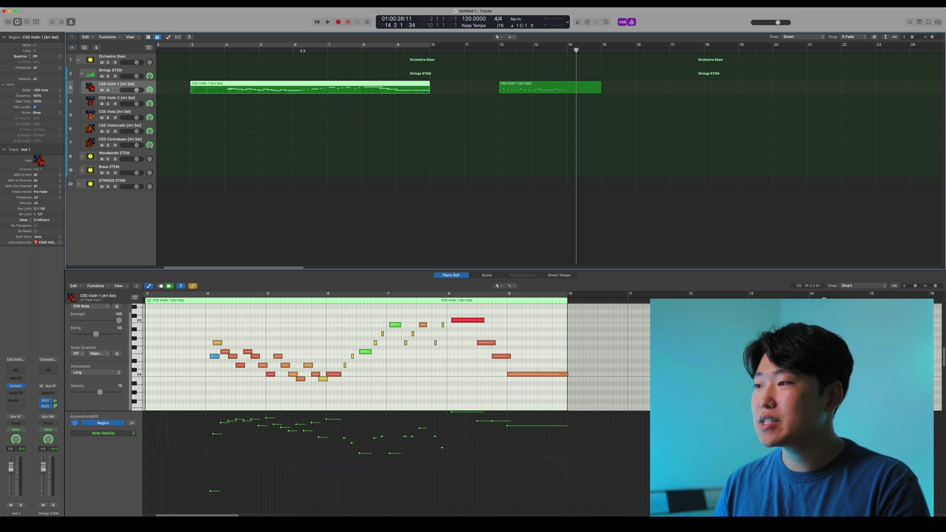
Set the playhead at bar 6.2, then select and quantize the following notes.
click(303, 49)
scroll(329, 88, up, 5)
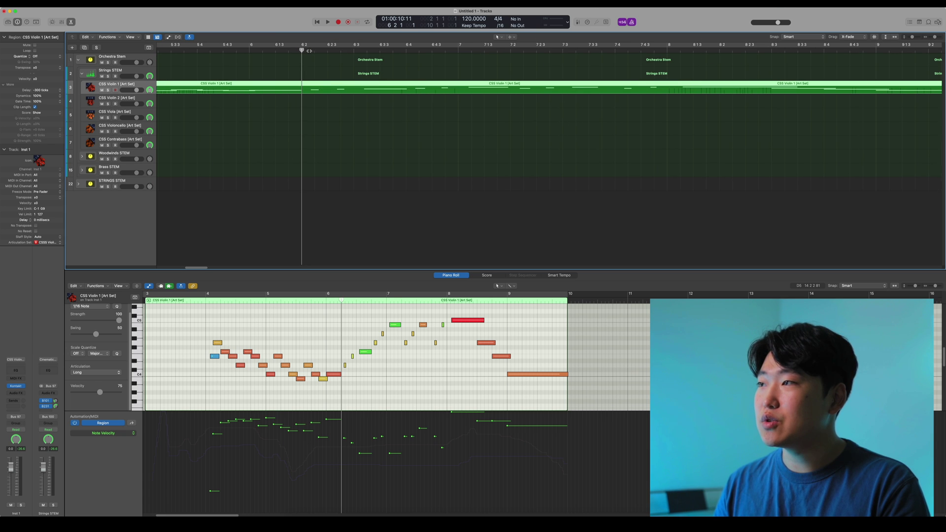
drag(351, 314, 490, 362)
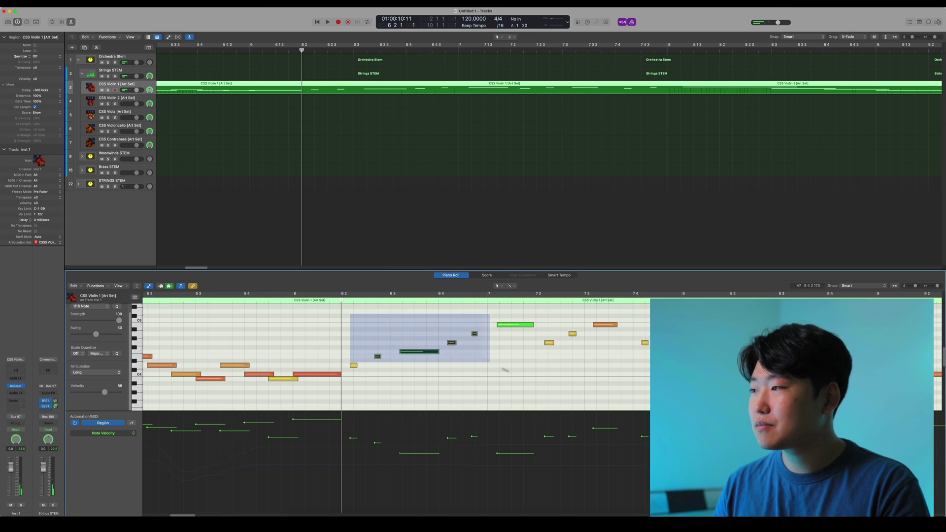
drag(420, 351, 409, 351)
drag(541, 317, 646, 385)
drag(550, 342, 541, 342)
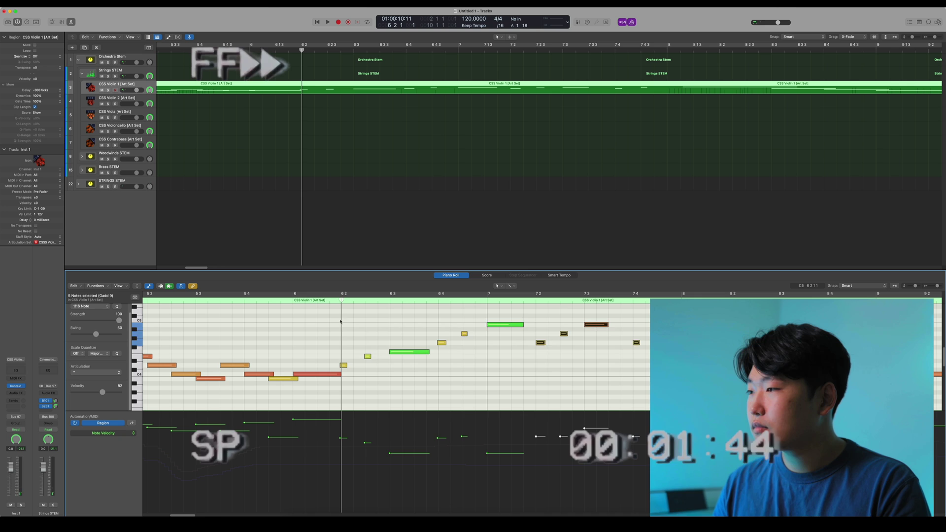
key(q)
Split the first CSS Violin 1 region at the playhead.
click(621, 365)
click(311, 90)
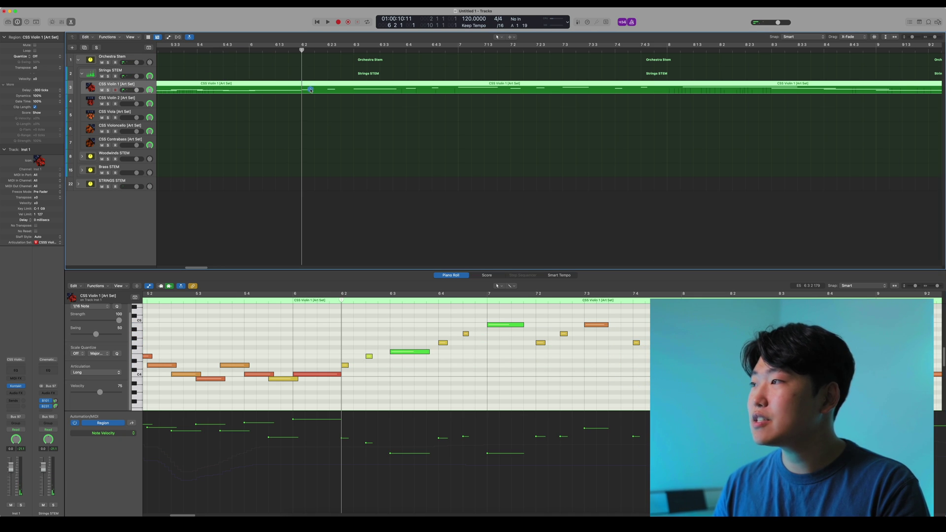
key(super+t)
Split the violin region at bar 8 and give the middle section a -1/32 delay.
click(668, 48)
key(super+t)
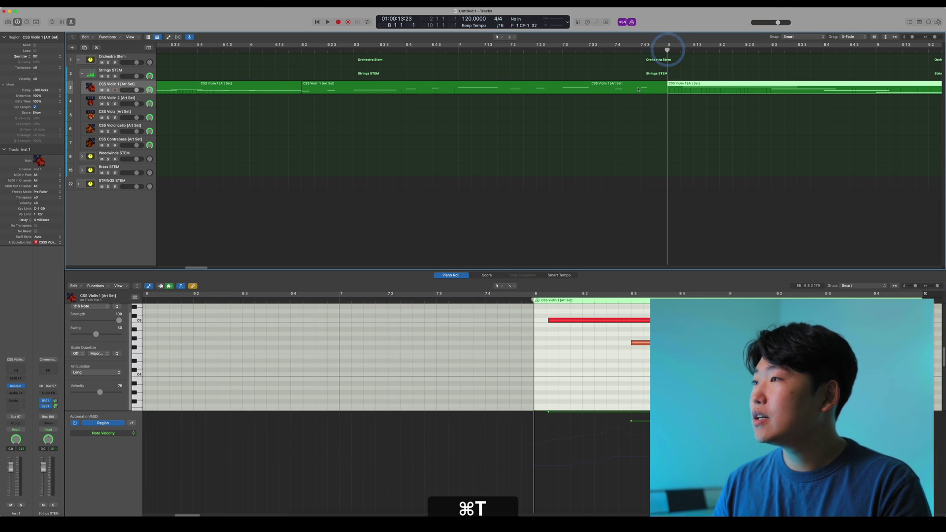
click(633, 84)
click(58, 90)
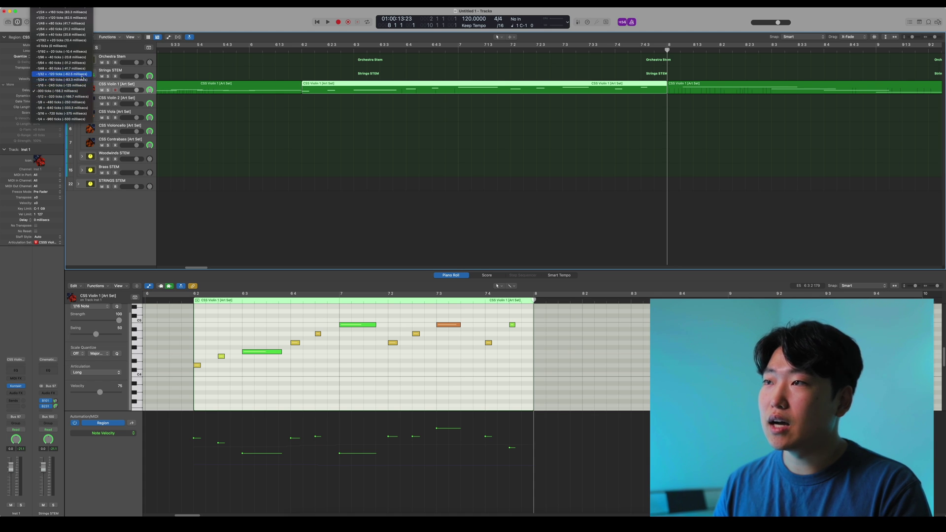
click(81, 75)
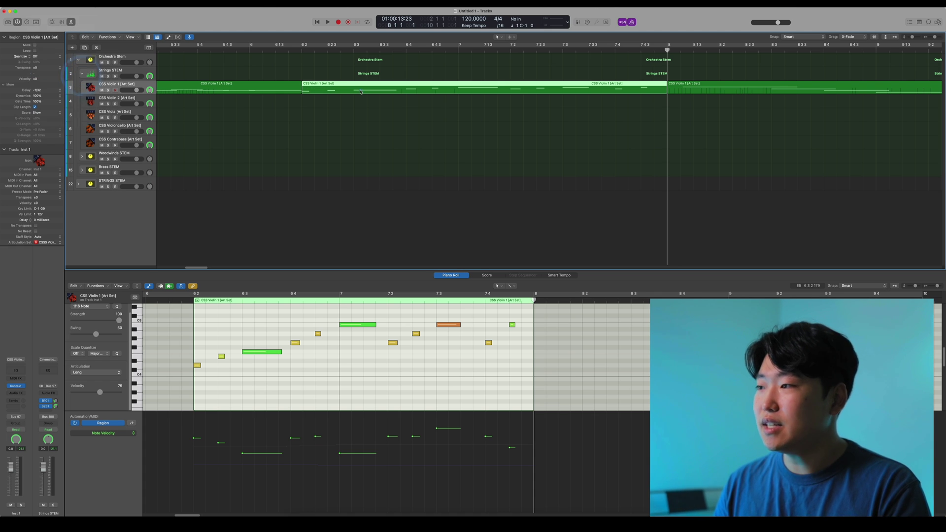
Zoom out and play the three split violin regions from bar 5 to check timing.
click(255, 351)
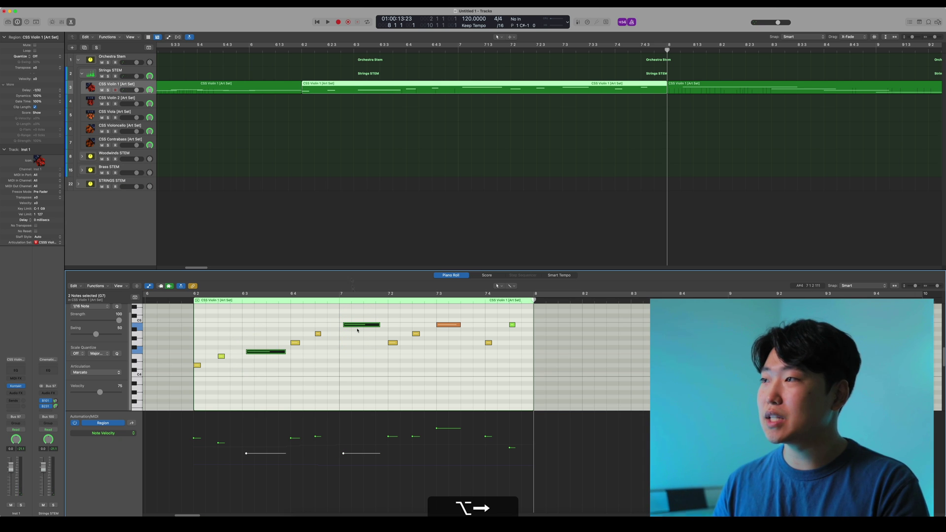
key(super+Left)
key(super+Left)
key(super+Left)
click(323, 48)
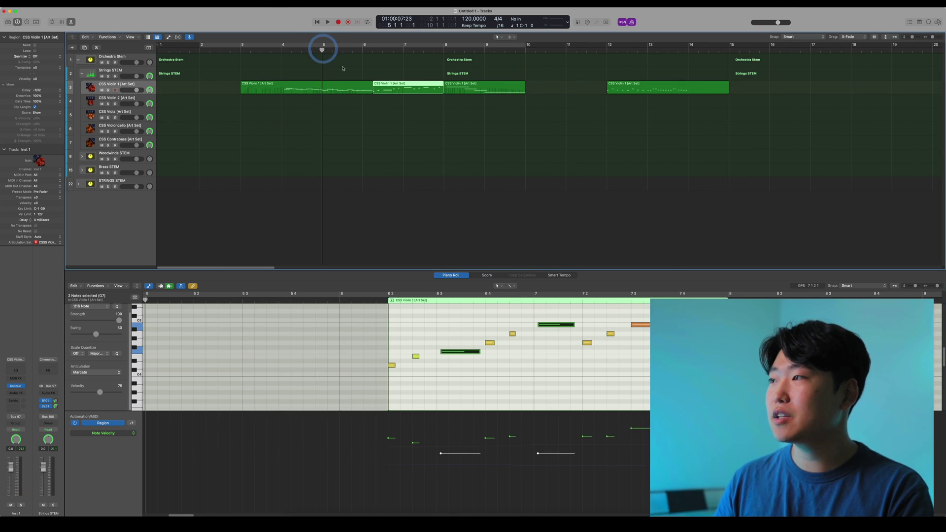
drag(343, 68, 527, 98)
key(space)
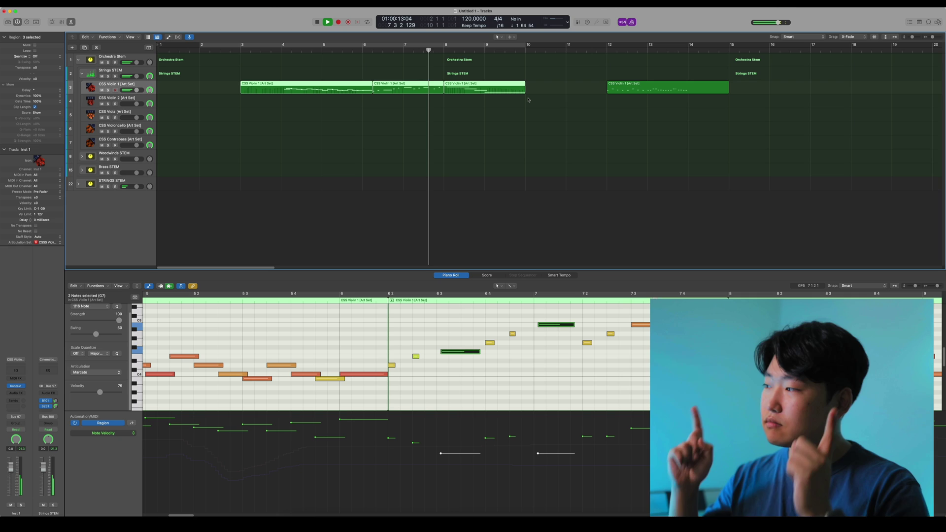
key(space)
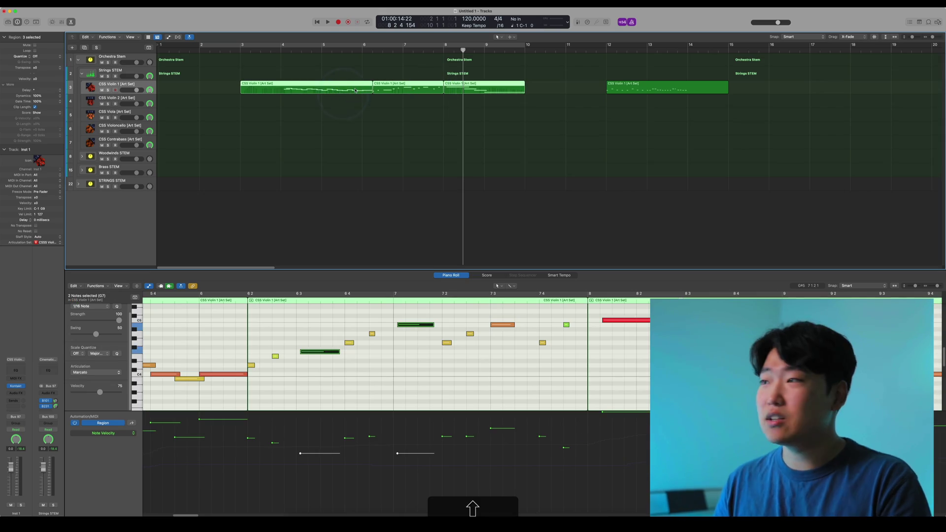
Select the first, middle and third violin regions together.
click(373, 117)
click(404, 89)
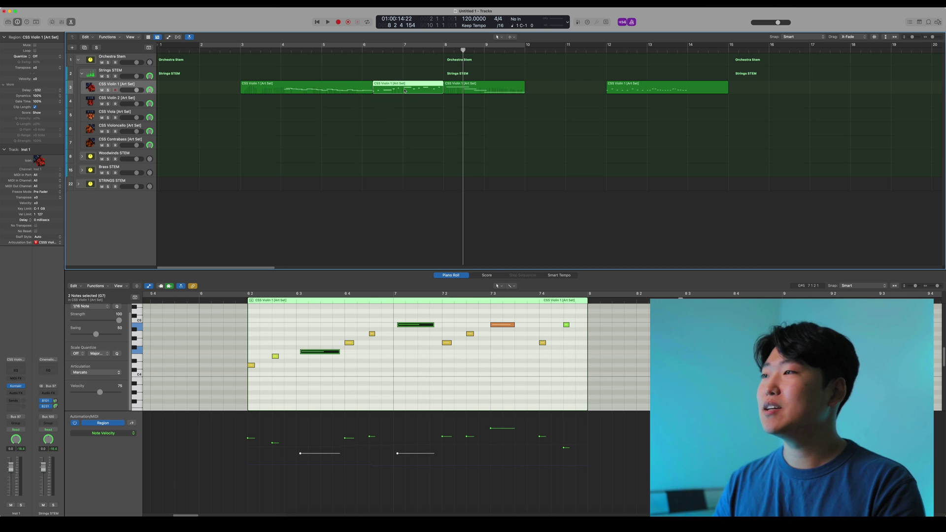
click(373, 110)
shift+click(345, 89)
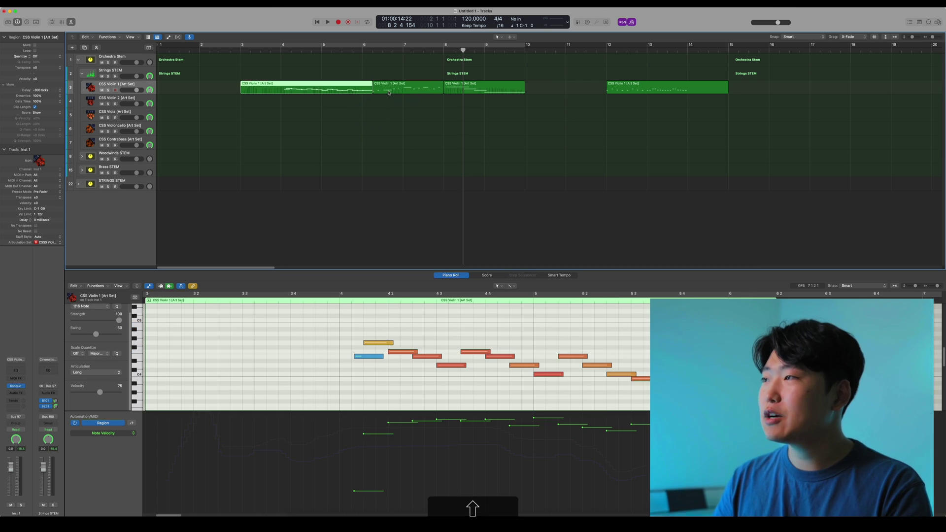
shift+click(387, 89)
shift+click(458, 91)
shift+click(671, 92)
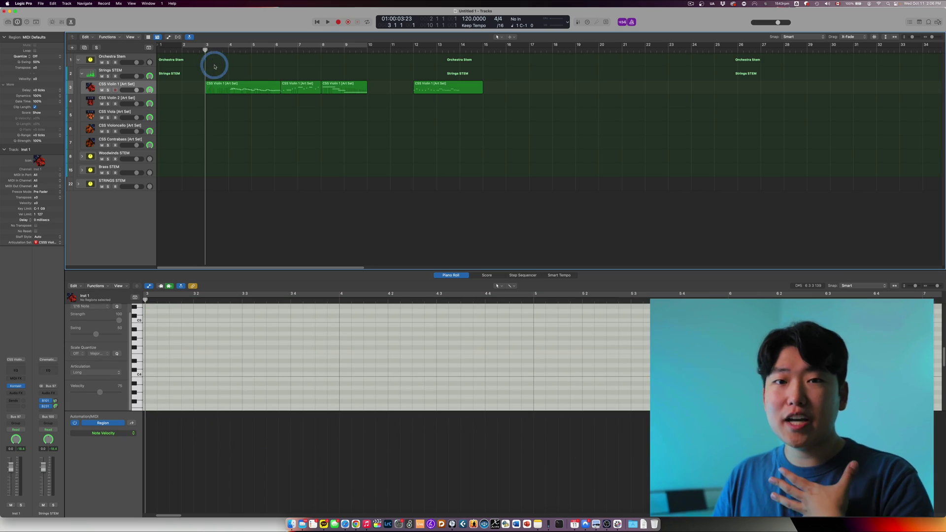
Review the four violin regions and select the first one.
click(259, 91)
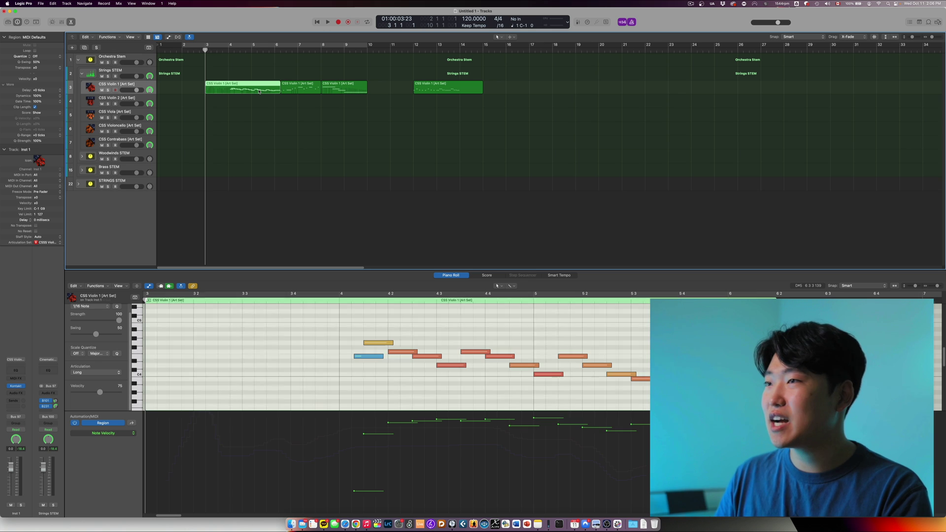
click(122, 88)
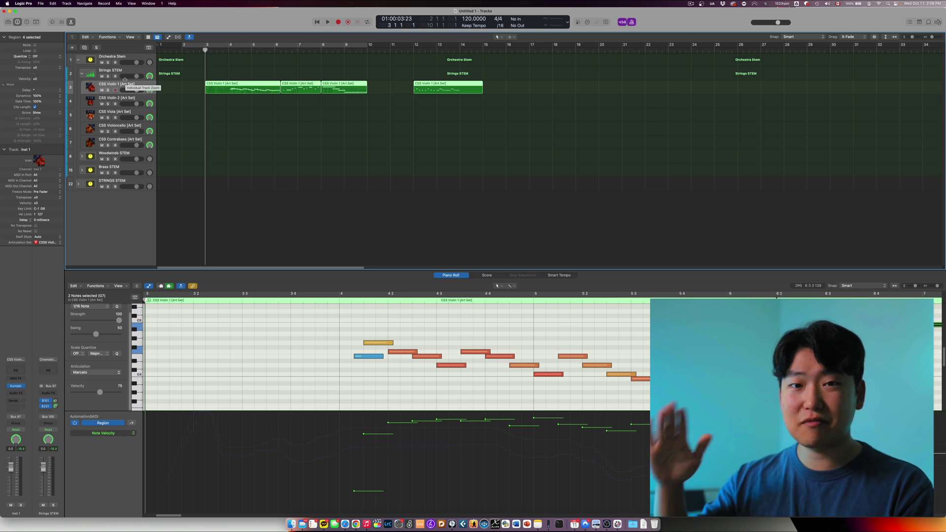
click(279, 118)
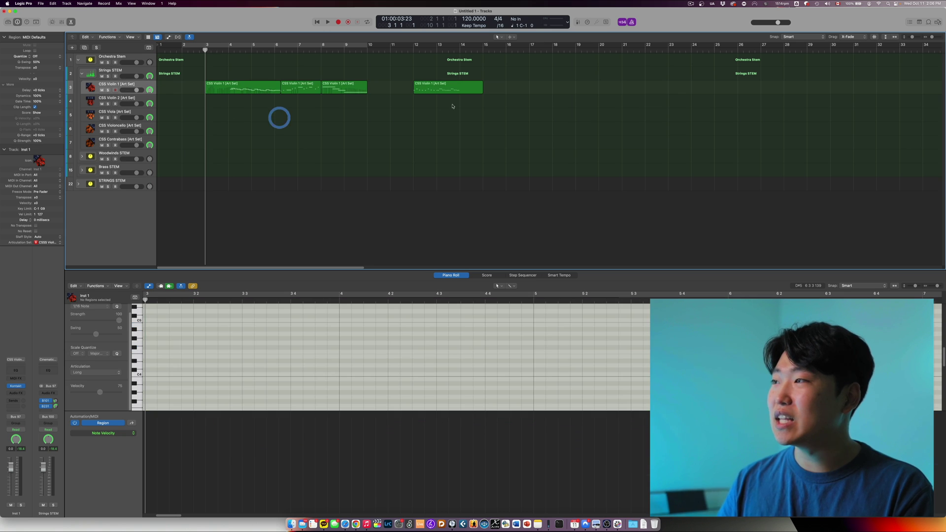
click(443, 86)
click(340, 88)
click(476, 89)
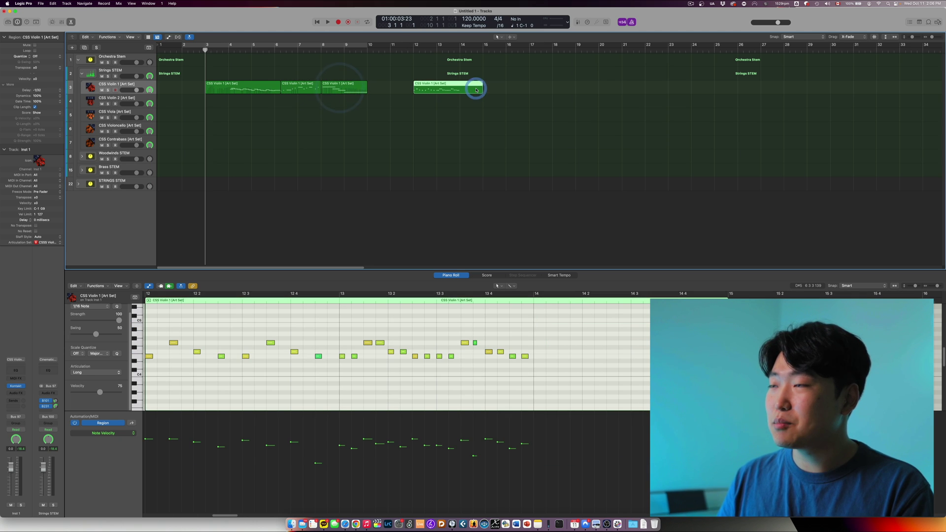
click(392, 104)
click(236, 84)
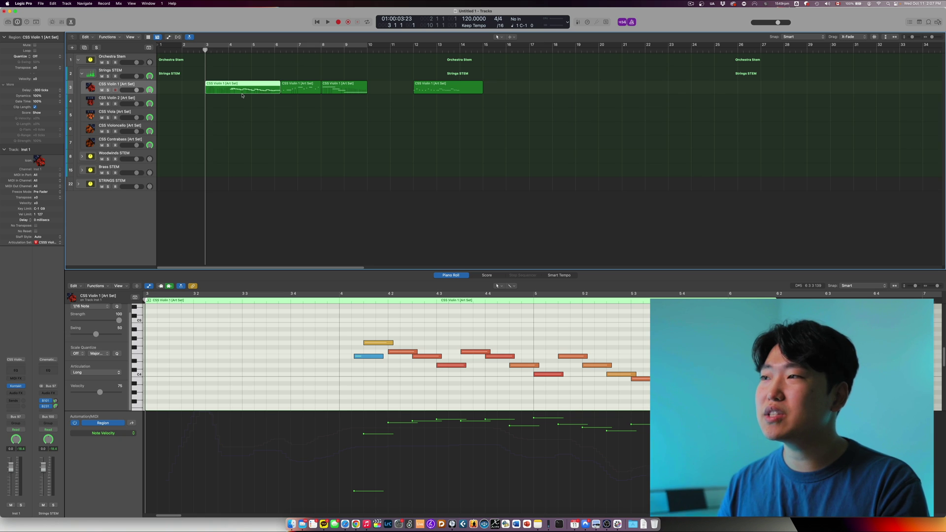
Split the first CSS Violin 1 region at bar 4.
key(super+Right)
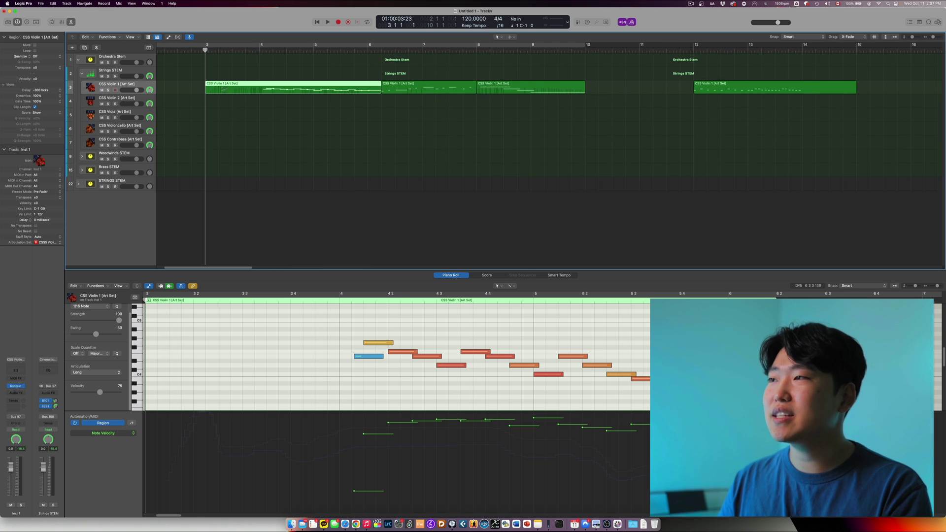
click(260, 49)
key(super+t)
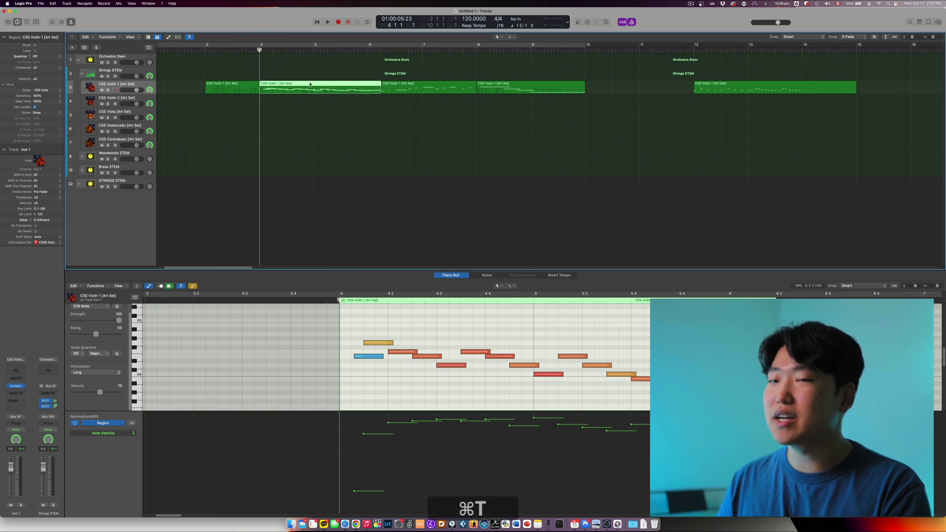